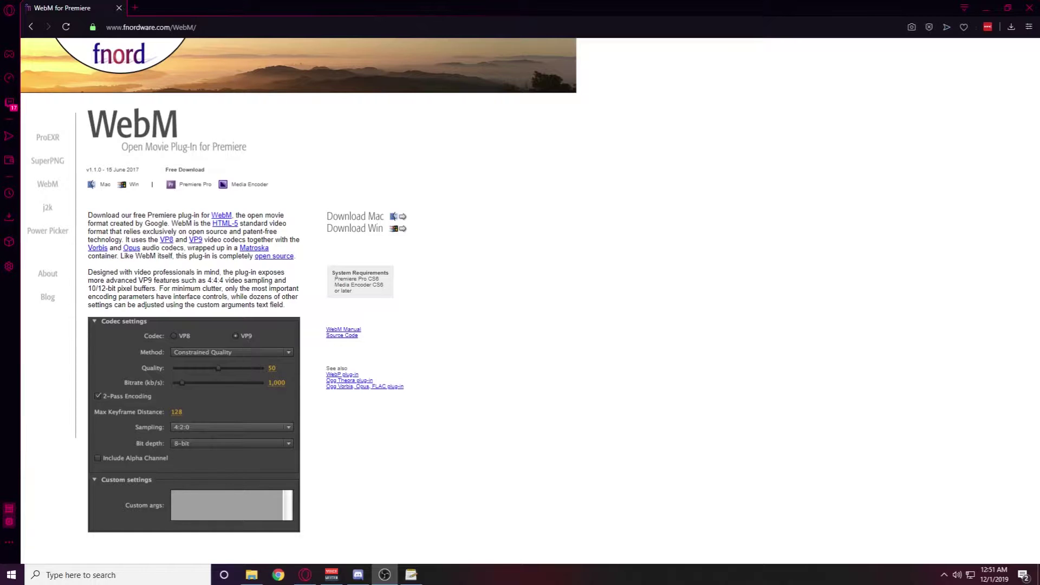
- Switch from Opera to Discord and open the server's downloads channel
key("alt+Tab")
scroll(103, 287, "down", 4)
left_click(86, 305)
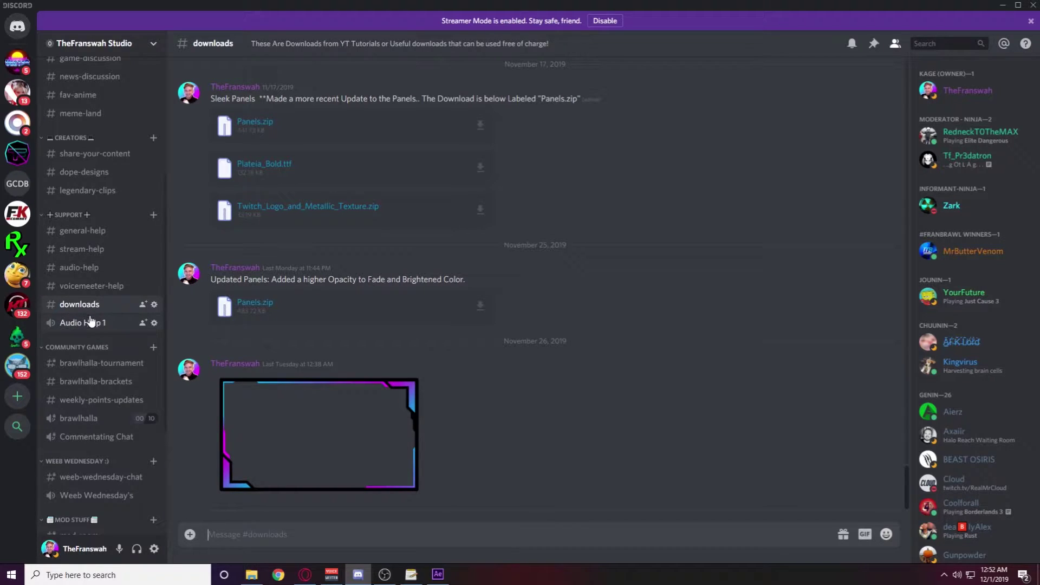
- Enlarge the webcam frame image attachment shared in the downloads channel
left_click(312, 427)
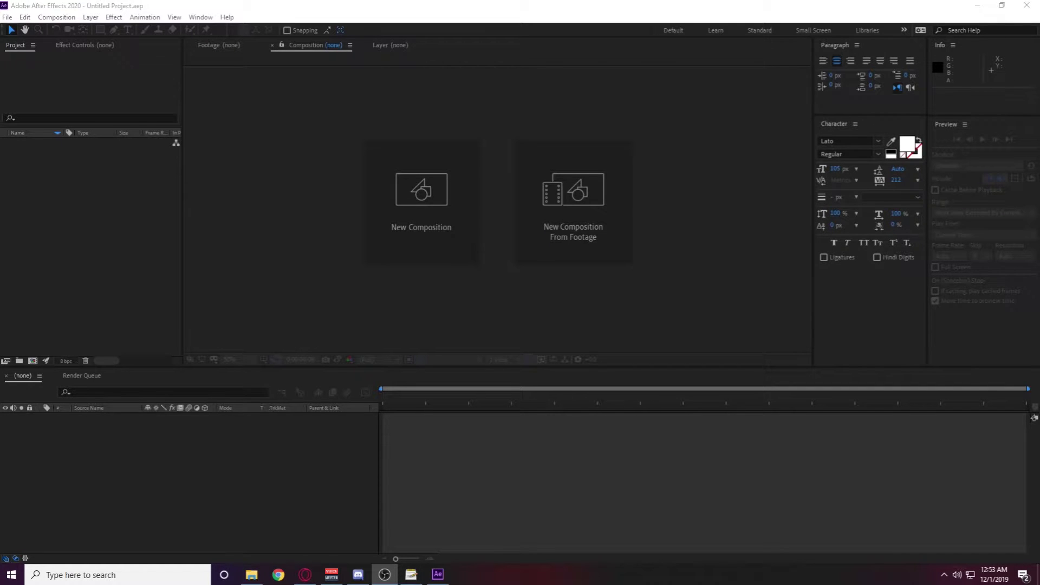
- Create Comp 1 at 1920×1080, 60 fps, with a 0:00:10:00 duration
left_click(453, 220)
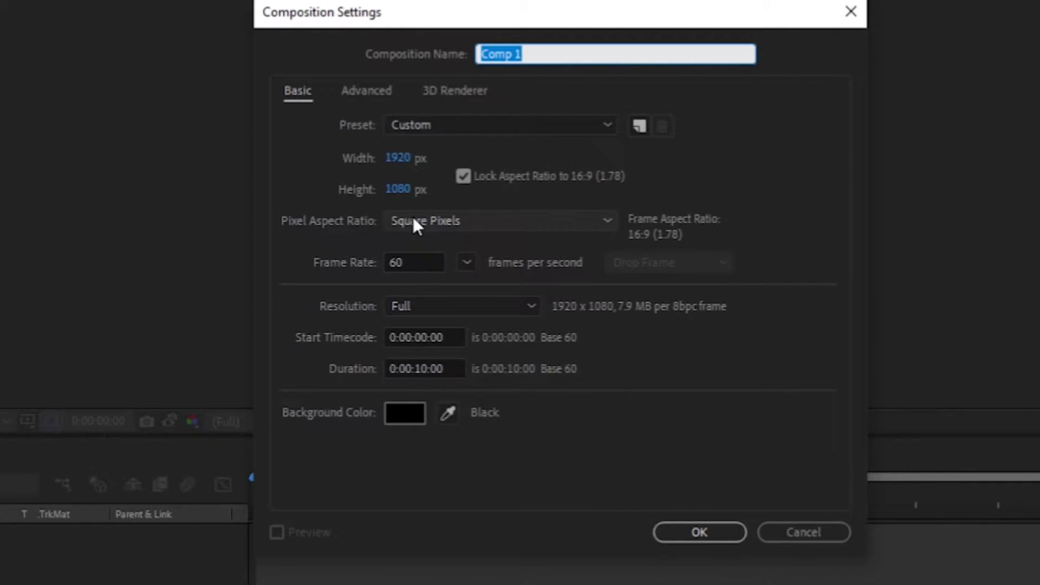
double_click(399, 262)
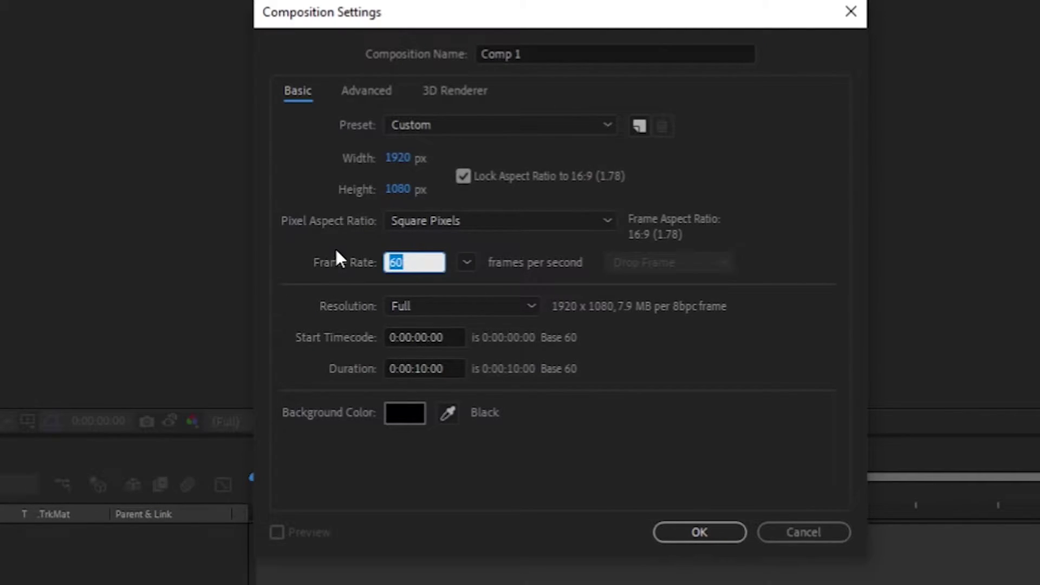
key("Tab")
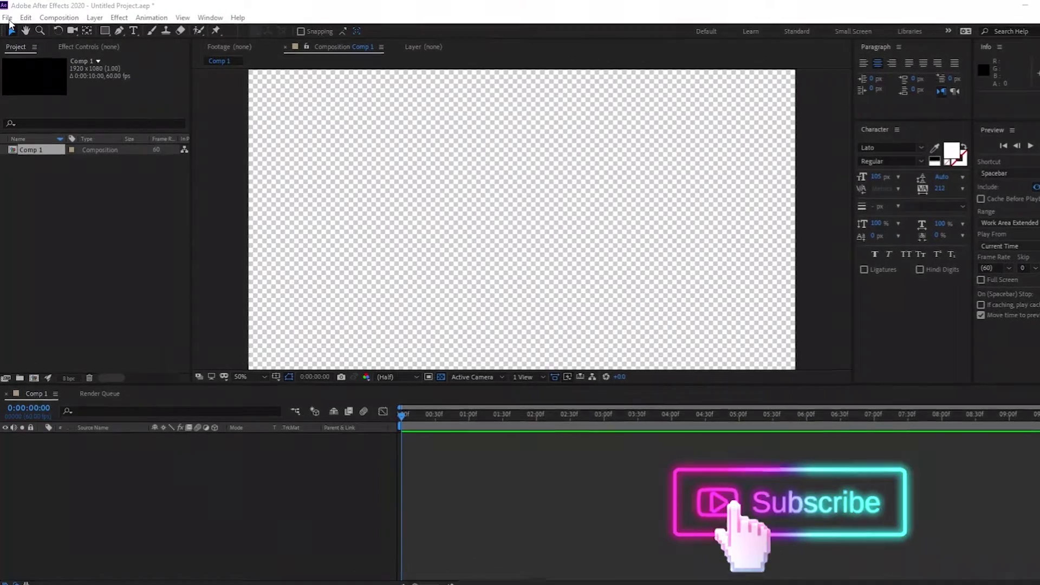
- Use File > Import > File to browse the Transparent Images folder for Sleek Webcam Frame.png
left_click(7, 18)
mouse_move(63, 194)
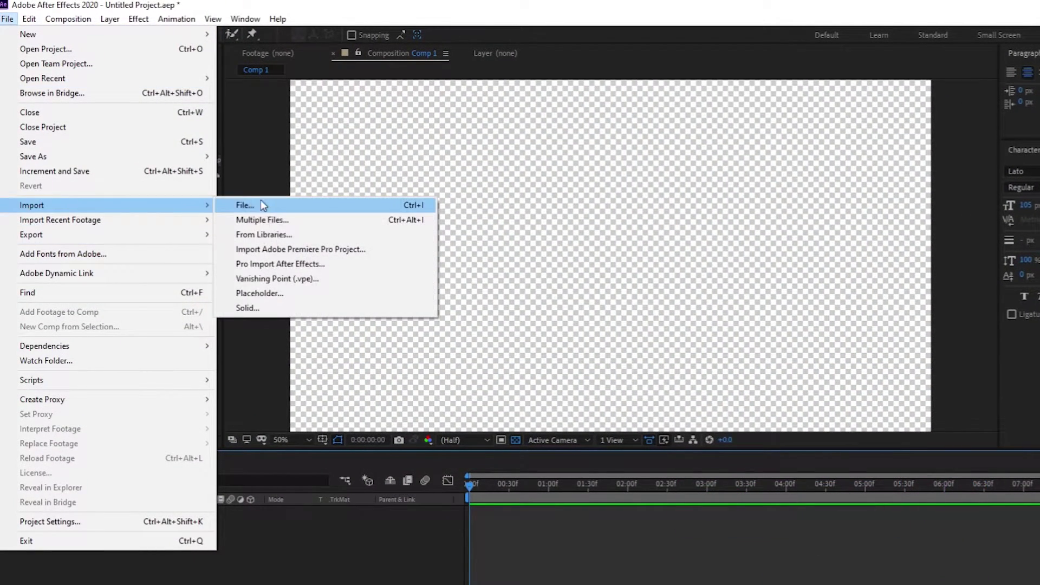
left_click(248, 191)
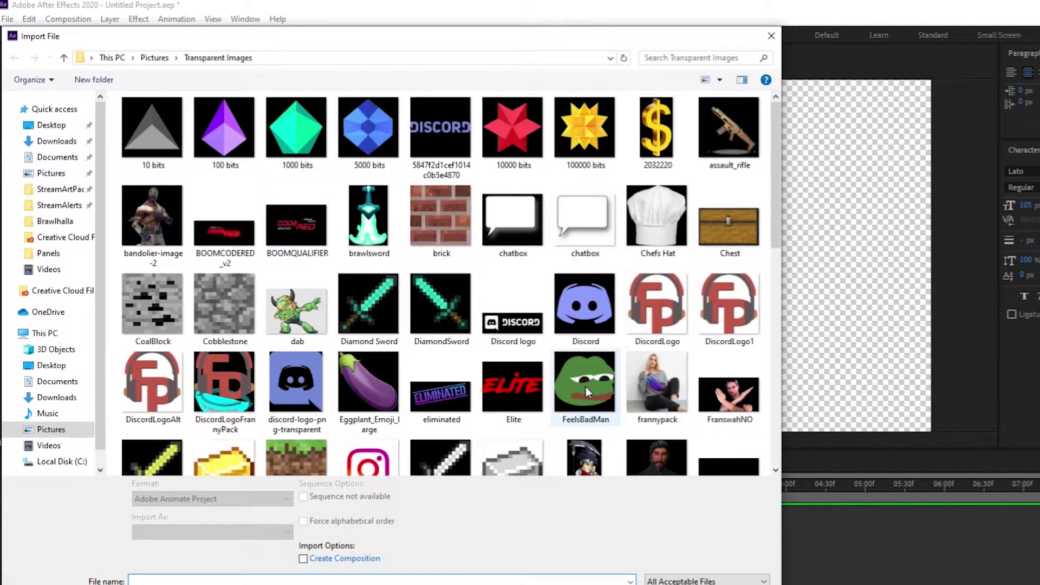
scroll(569, 376, "down", 10)
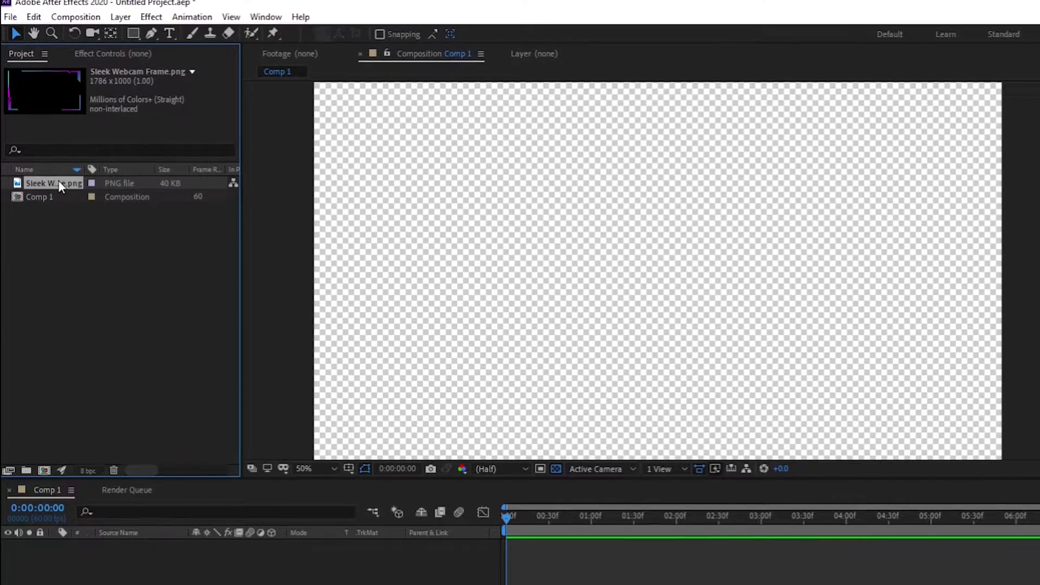
- Drag Sleek Webcam Frame.png from the Project panel into the Comp 1 timeline as layer 1
left_click_drag(60, 188, 199, 431)
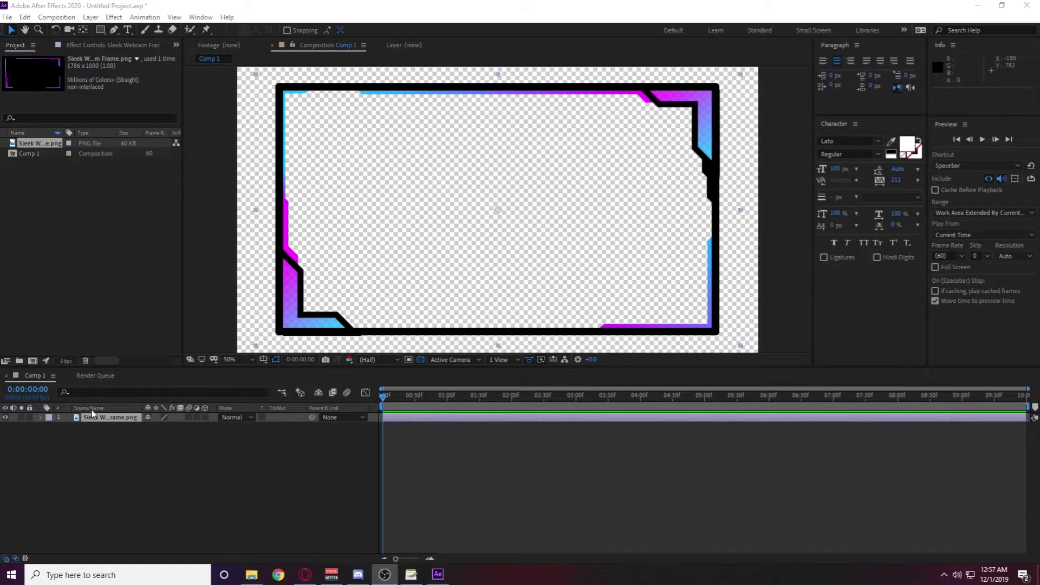
- Apply Effect > Color Correction > Hue/Saturation to the Sleek Webcam Frame layer
right_click(110, 417)
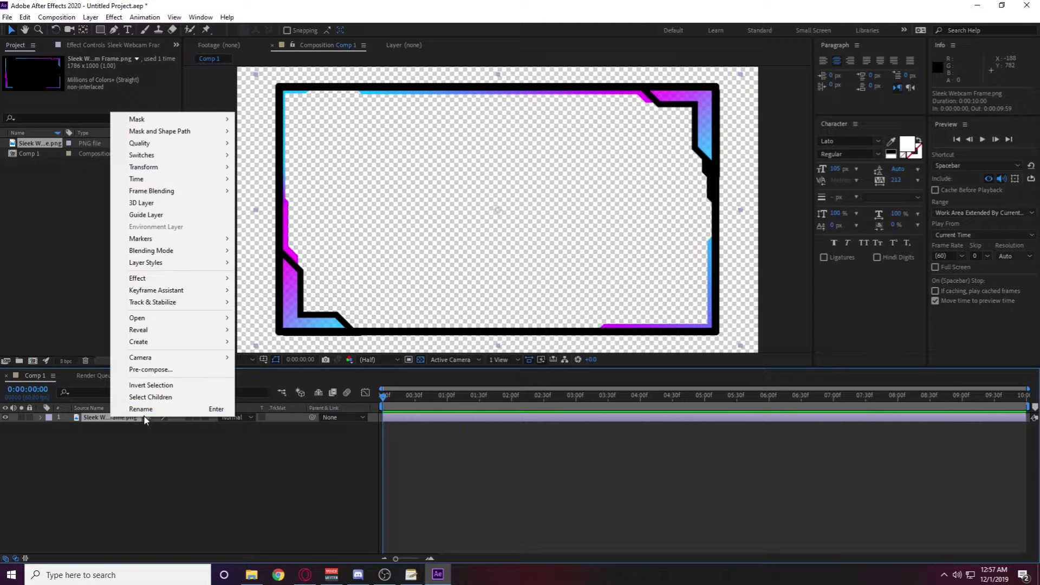
mouse_move(160, 282)
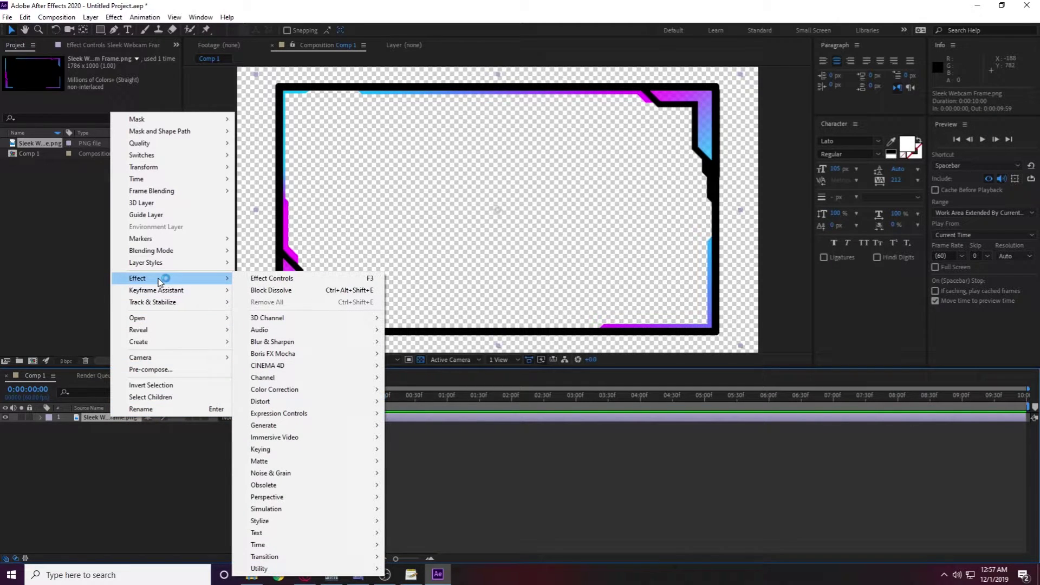
mouse_move(302, 390)
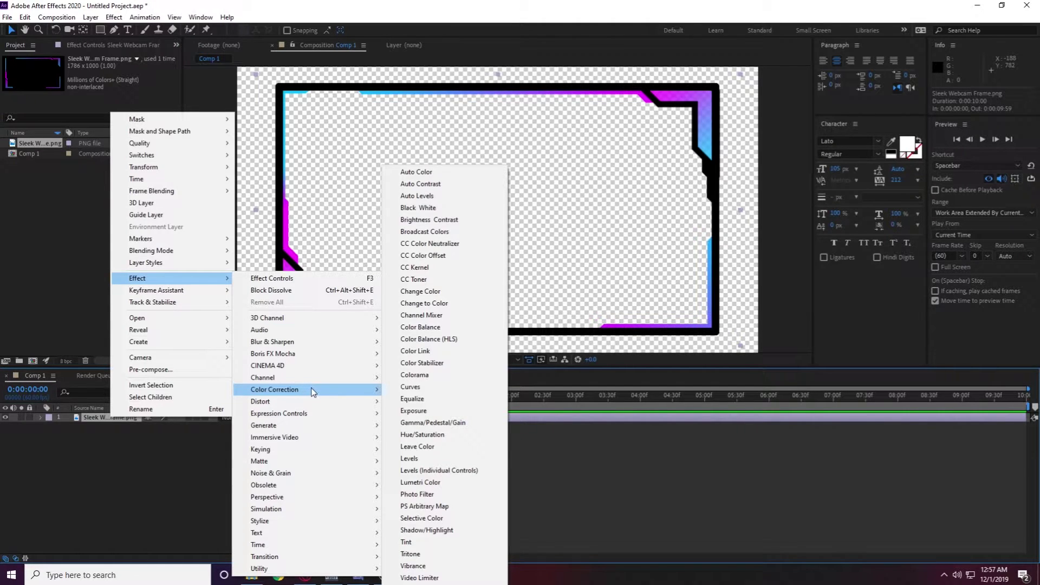
left_click(424, 434)
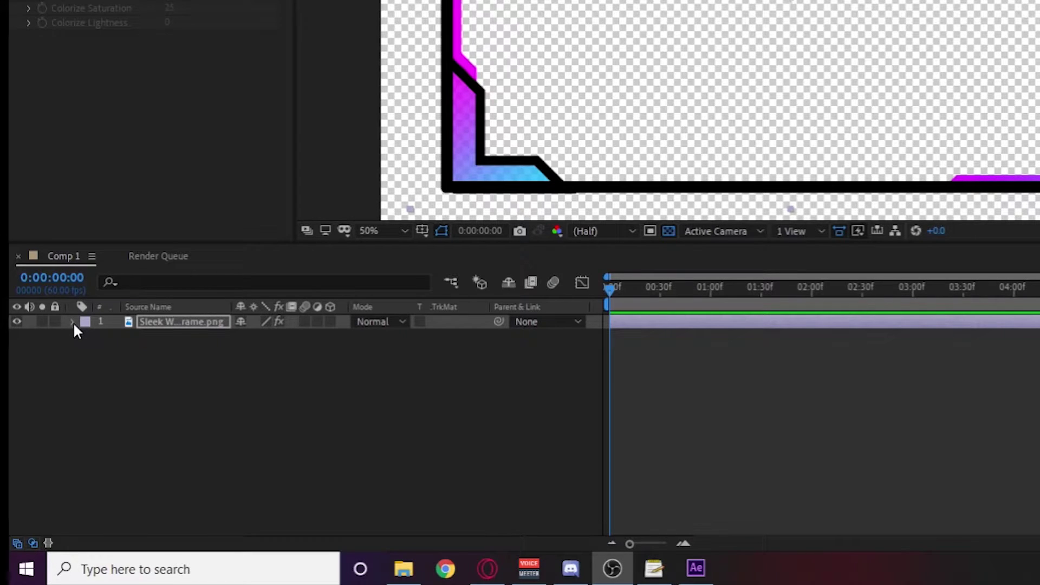
- Twirl open the frame layer's Effects group to show the Hue/Saturation properties
left_click(73, 321)
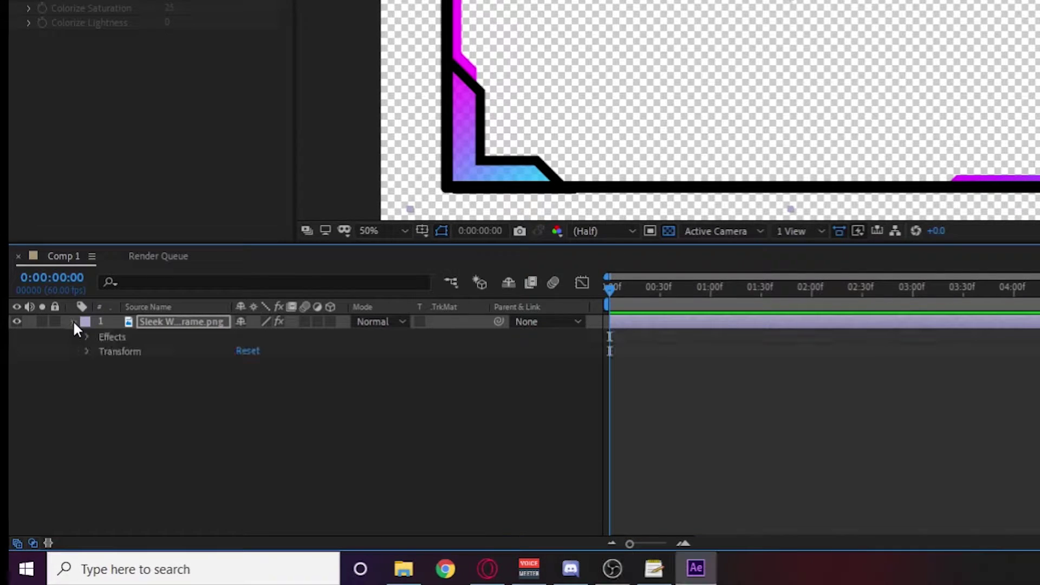
left_click(87, 351)
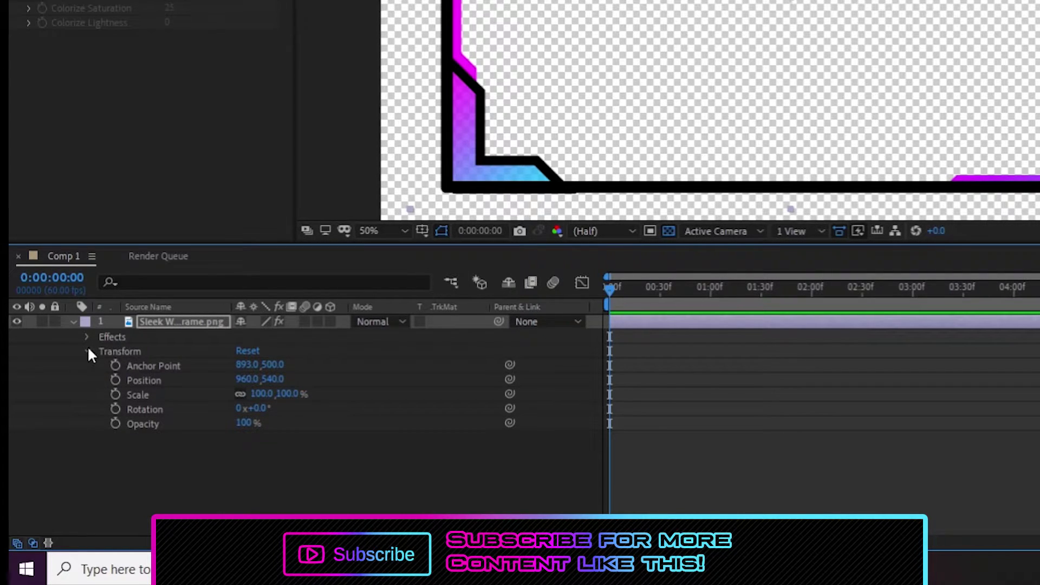
left_click(88, 353)
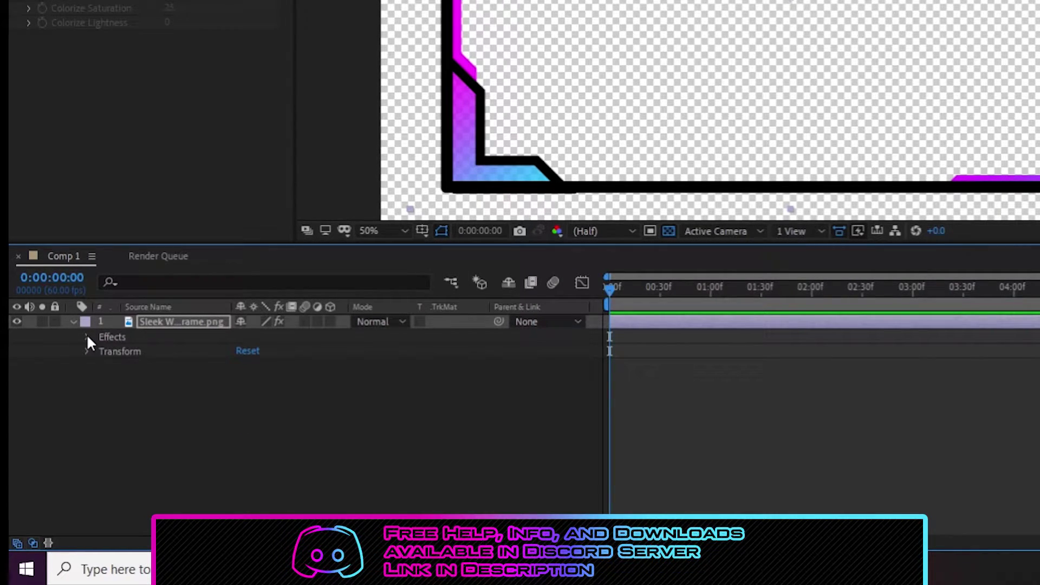
left_click(87, 337)
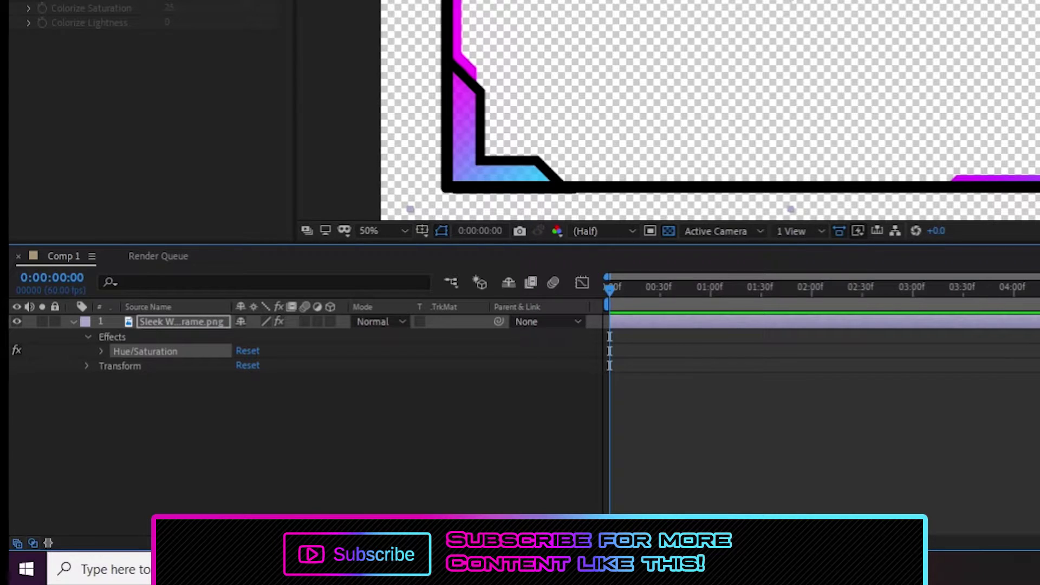
left_click(102, 352)
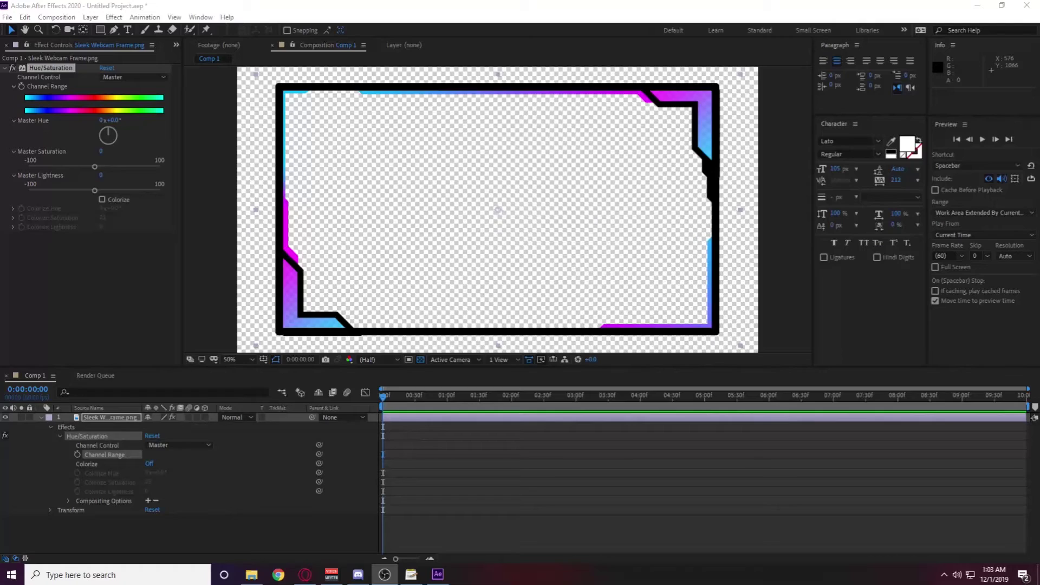
- Keyframe Channel Range at 0:00, test a hue shift, then reset Master Hue to 0°
left_click(77, 454)
left_click_drag(378, 444, 388, 460)
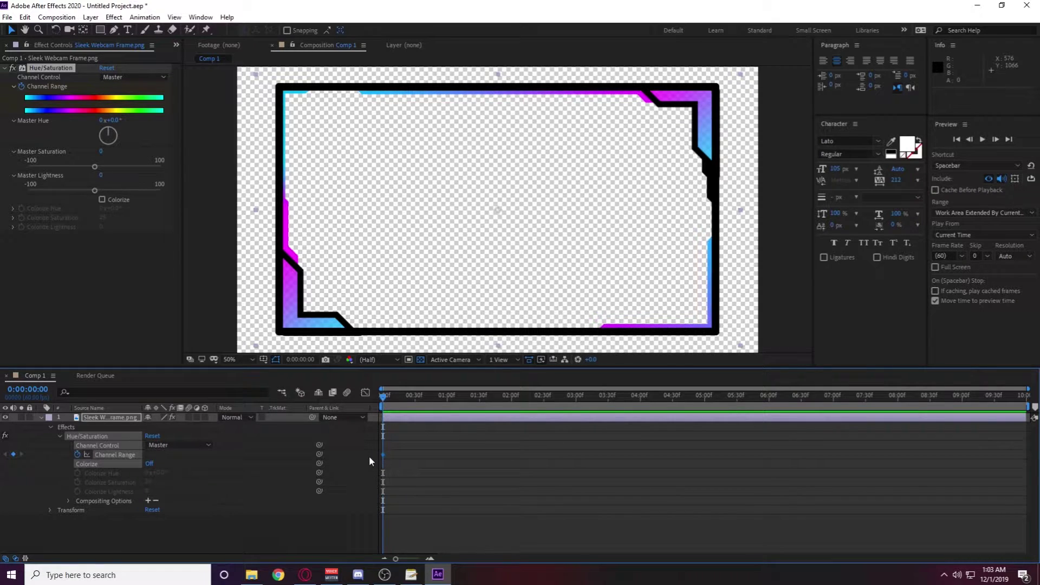
left_click(392, 460)
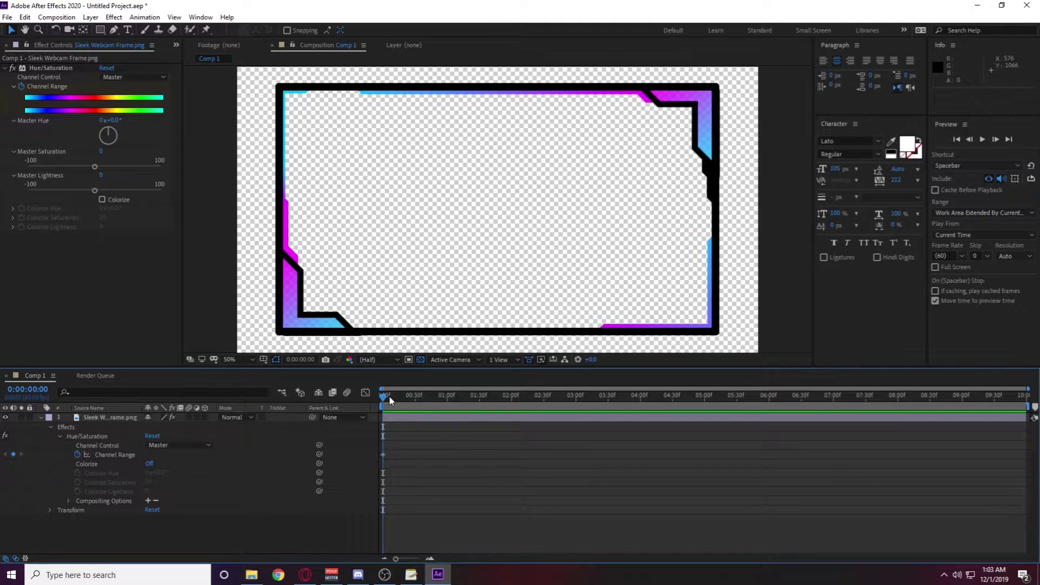
left_click_drag(111, 136, 152, 140)
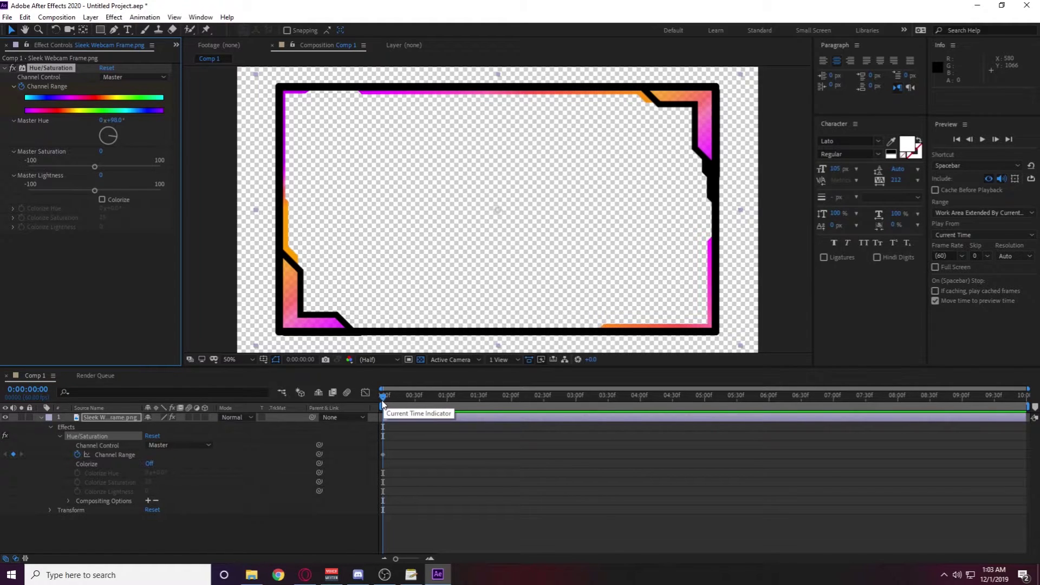
mouse_move(383, 404)
left_mouse_down()
mouse_move(465, 406)
mouse_move(383, 403)
left_mouse_up()
left_click(114, 120)
type("0")
key("Return")
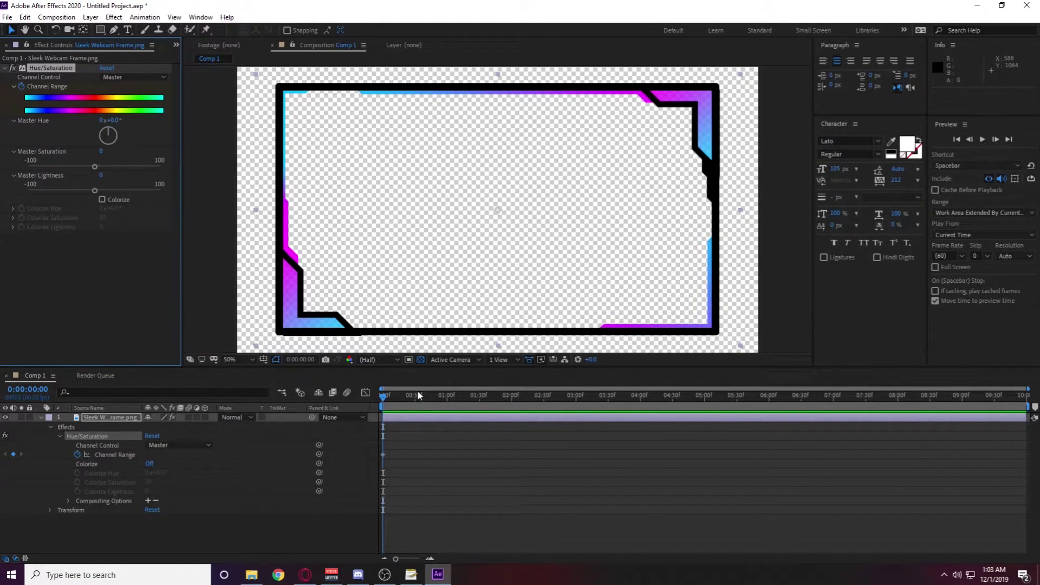
- At the composition's end, set Master Hue to 1 full revolution
left_click_drag(382, 400, 1026, 404)
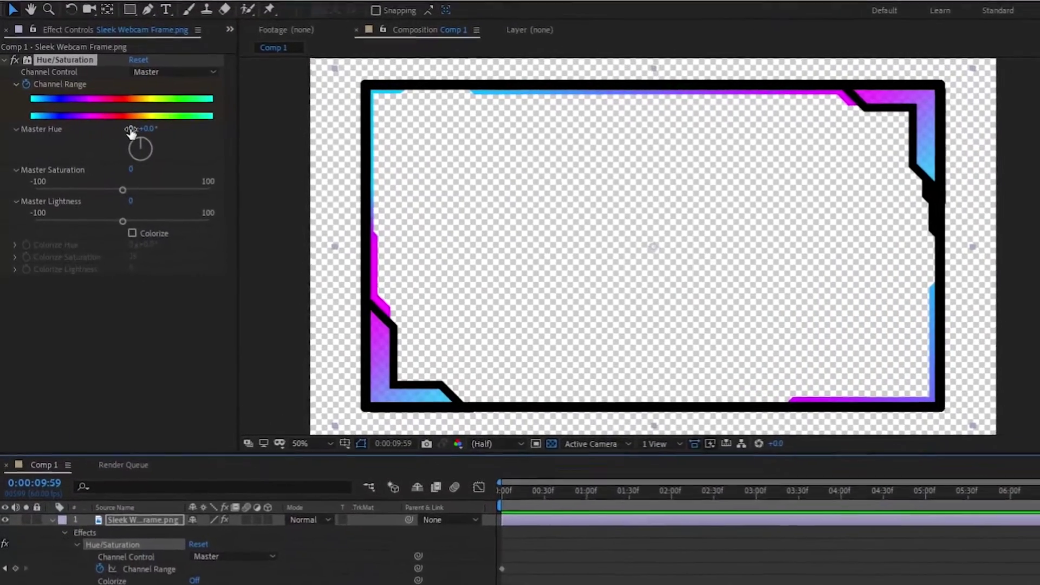
left_click(129, 129)
type("1")
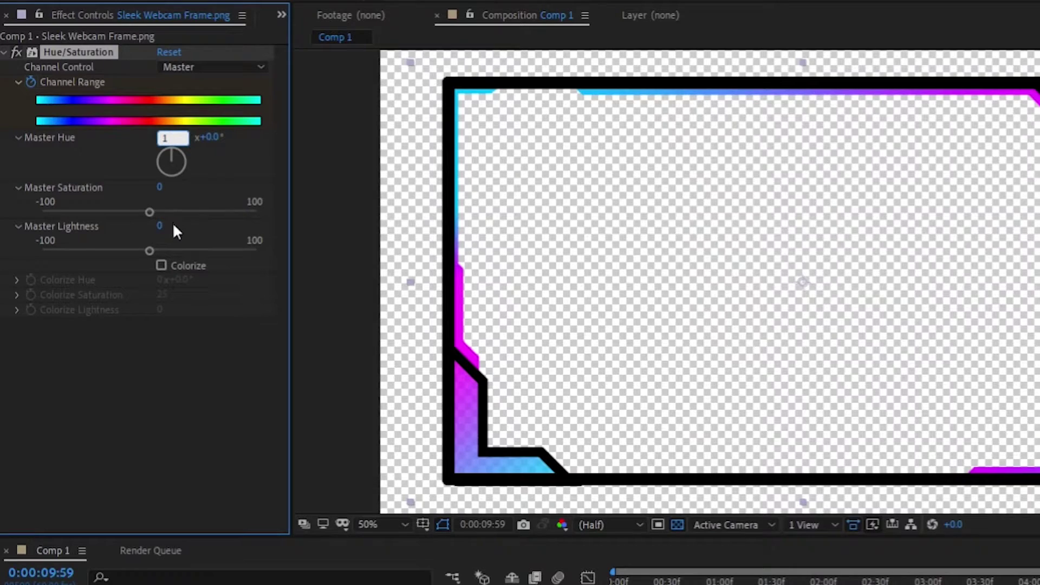
left_click(65, 149)
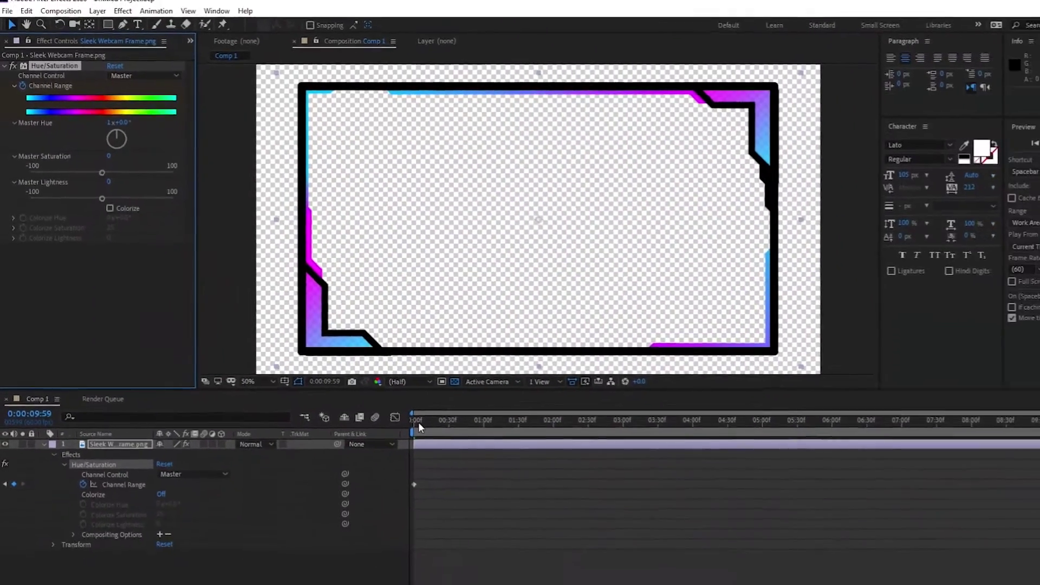
- Check the Channel Range keyframes and preview the hue animation from the start
left_click(418, 422)
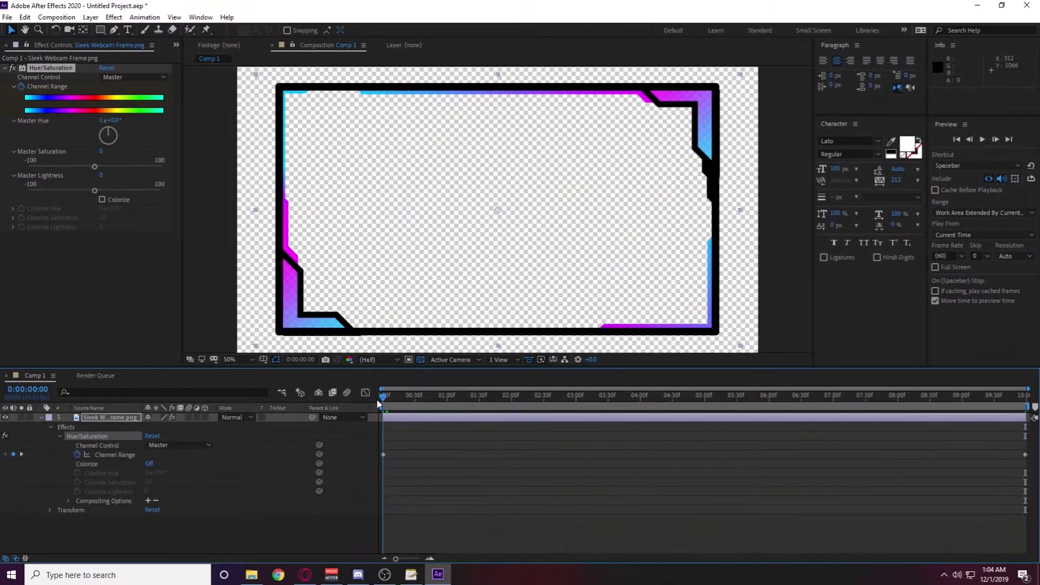
left_click(383, 454)
left_click_drag(385, 397, 972, 396)
key("End")
left_click(1027, 459)
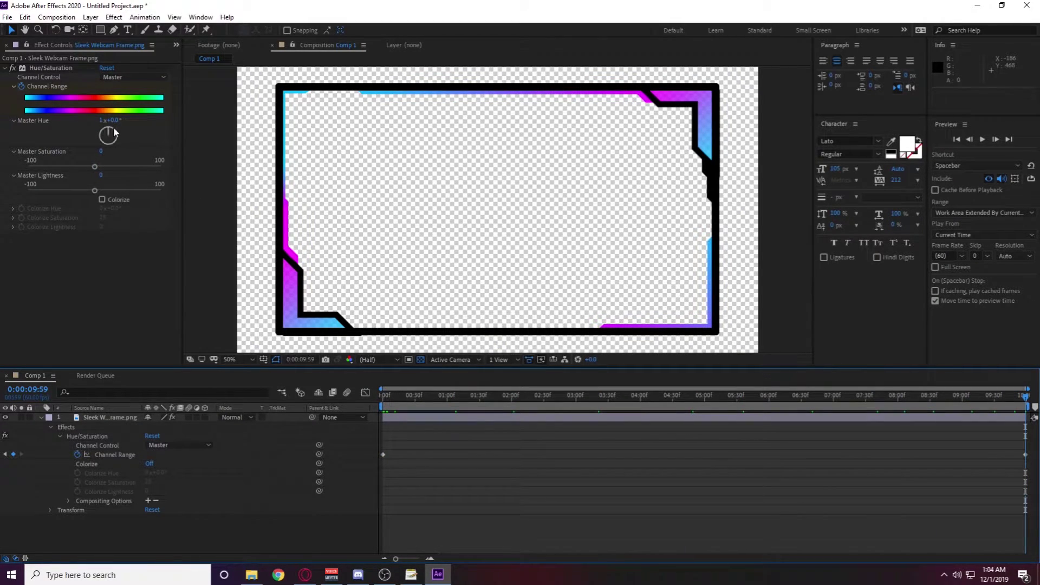
left_click(383, 395)
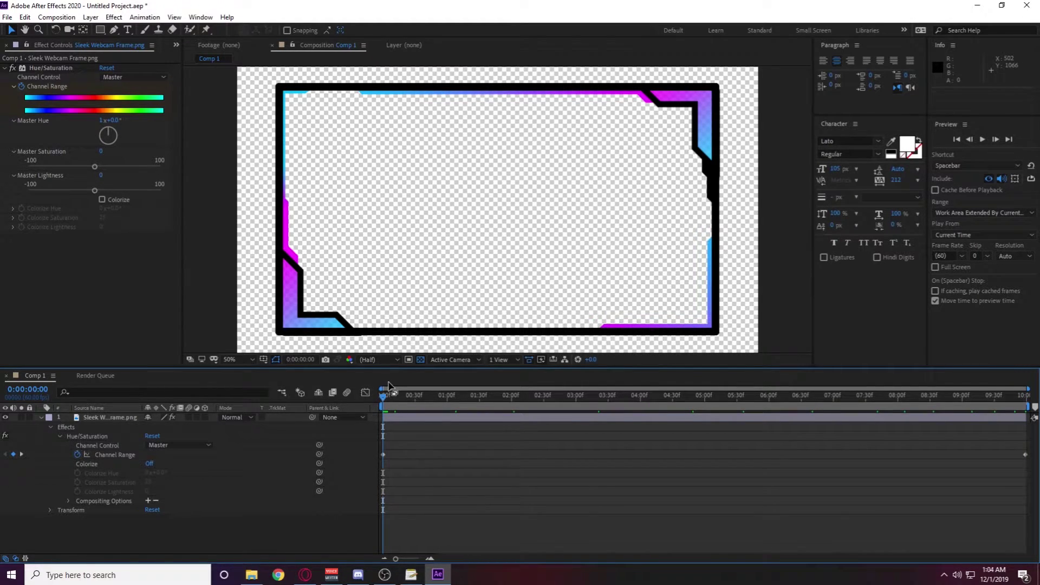
key("space")
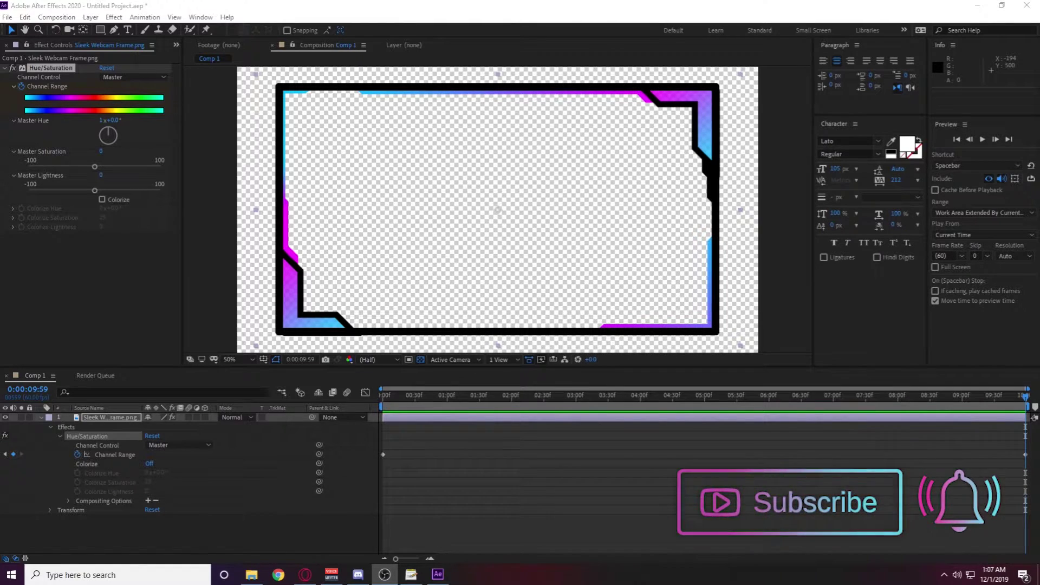
left_click(1027, 400)
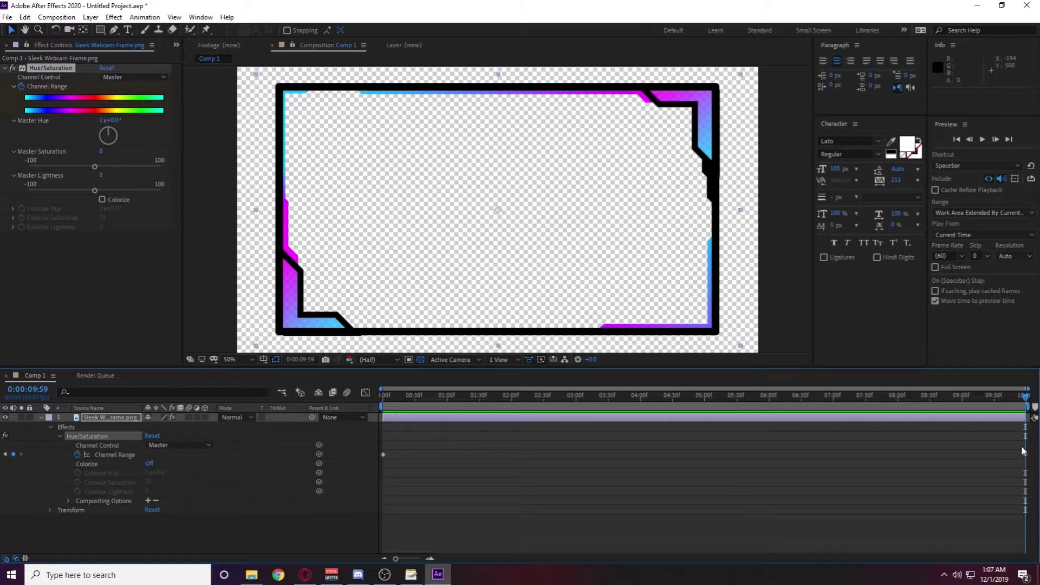
- Set the current time to 0:00:09:59 and begin editing the Master Hue revolutions
left_click_drag(1024, 451, 999, 472)
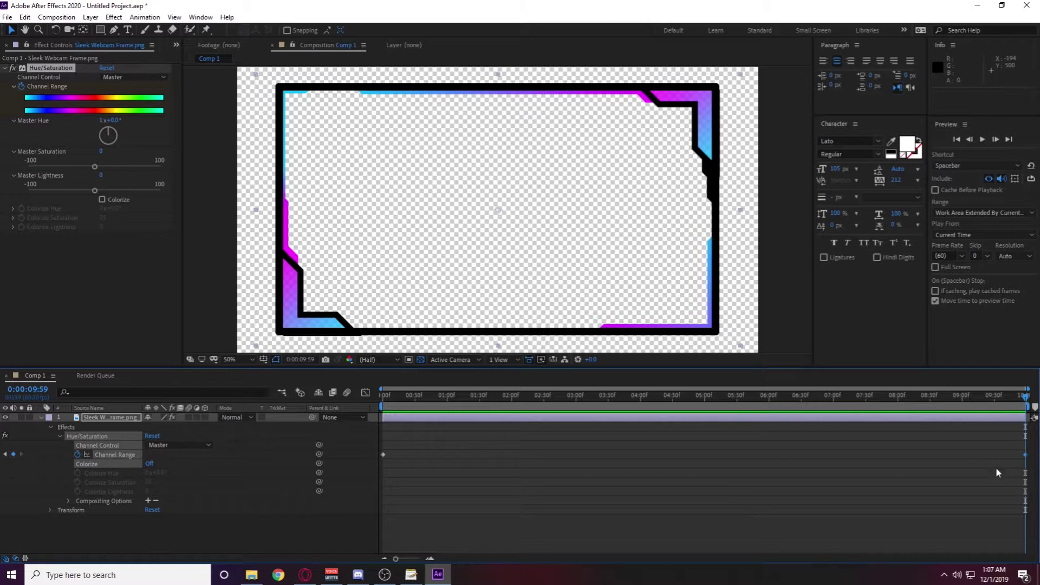
left_click(13, 453)
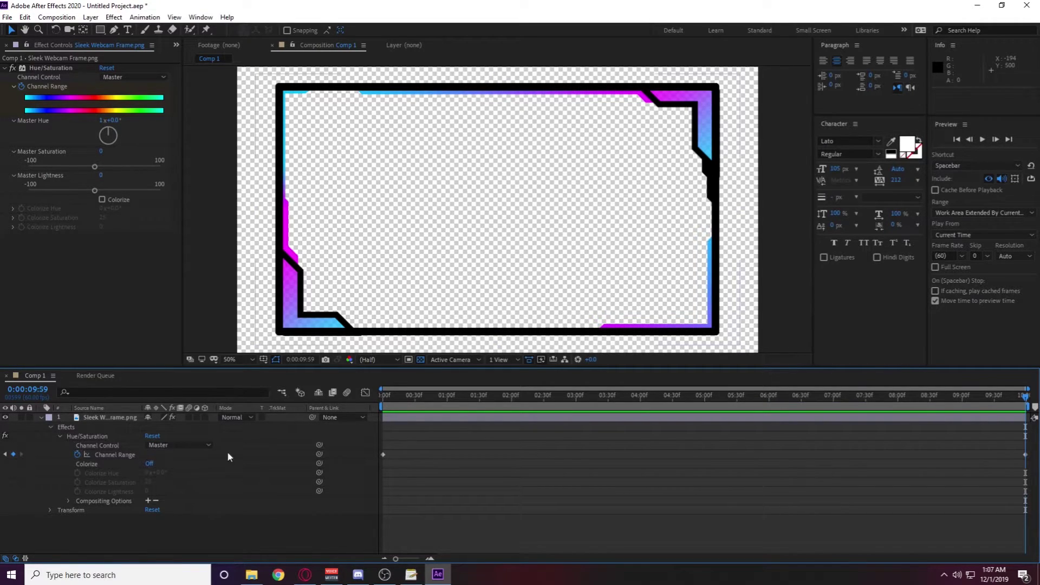
left_click(1025, 455)
left_click(1027, 459)
left_click(1026, 401)
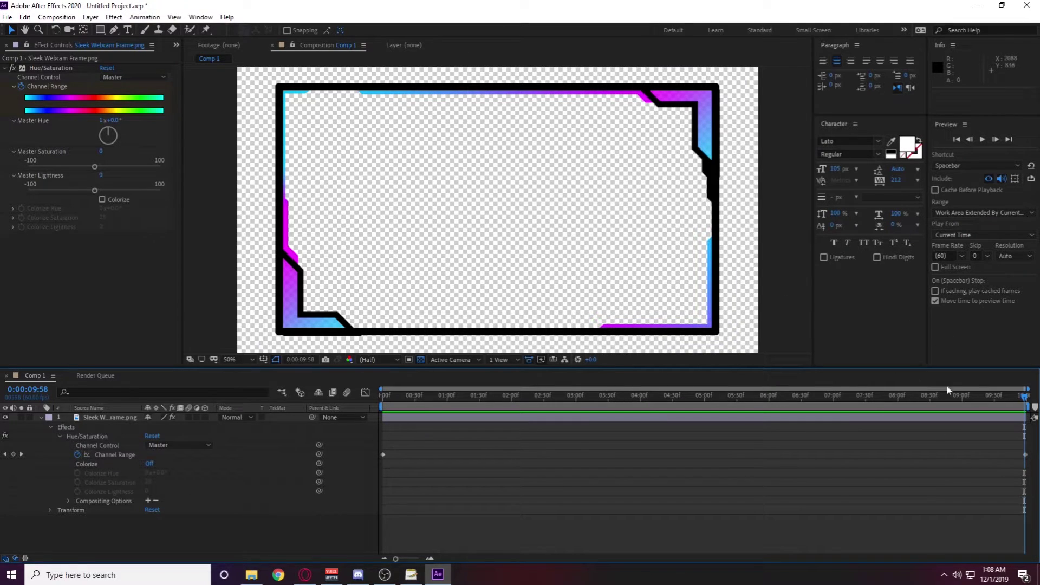
left_click_drag(1025, 399, 1027, 400)
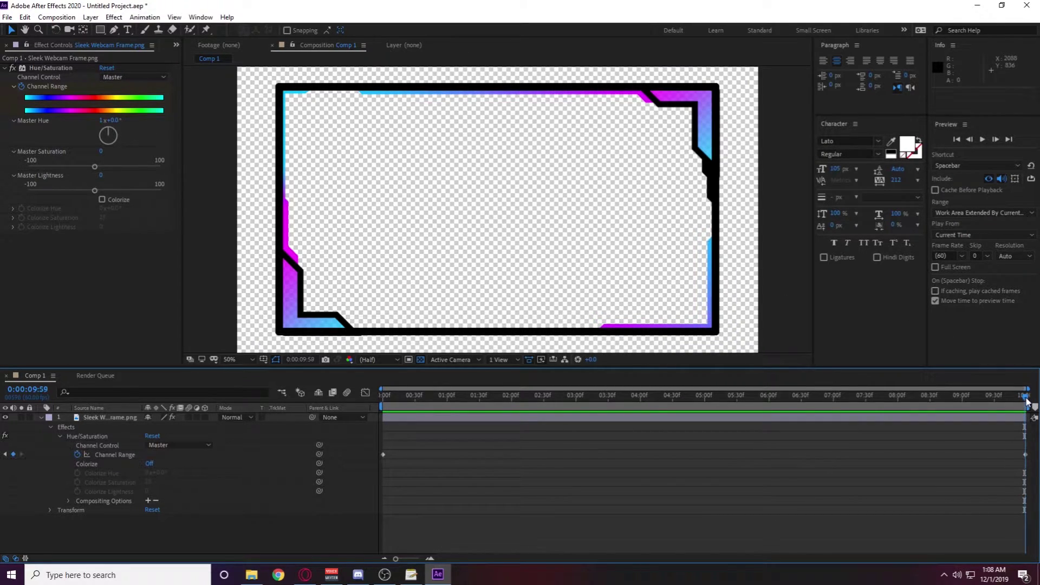
left_click(1022, 451)
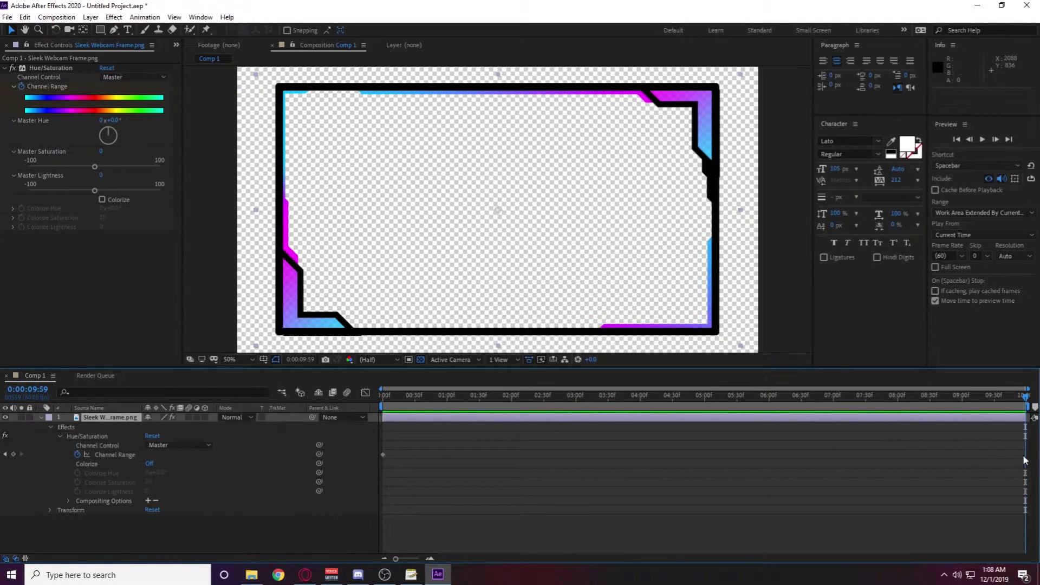
left_click(99, 121)
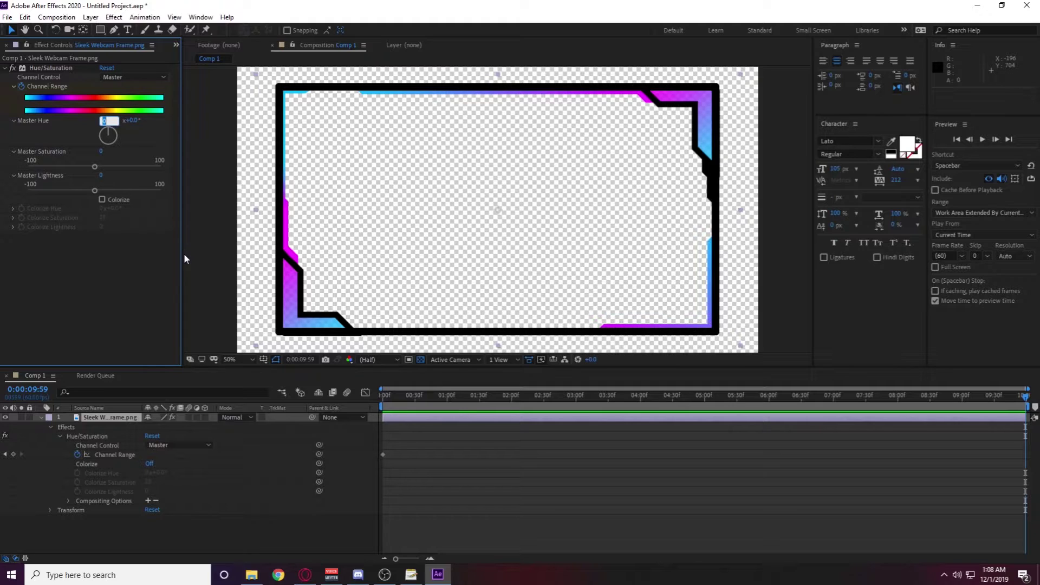
- Enter 5 Master Hue revolutions at the last frame, then preview from the start
type("5")
key("Return")
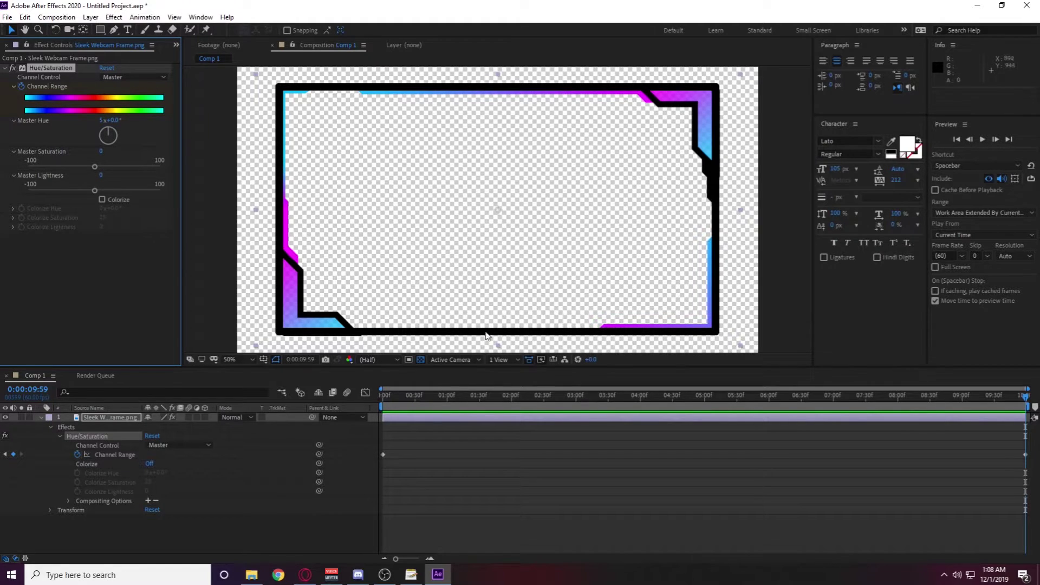
key("Home")
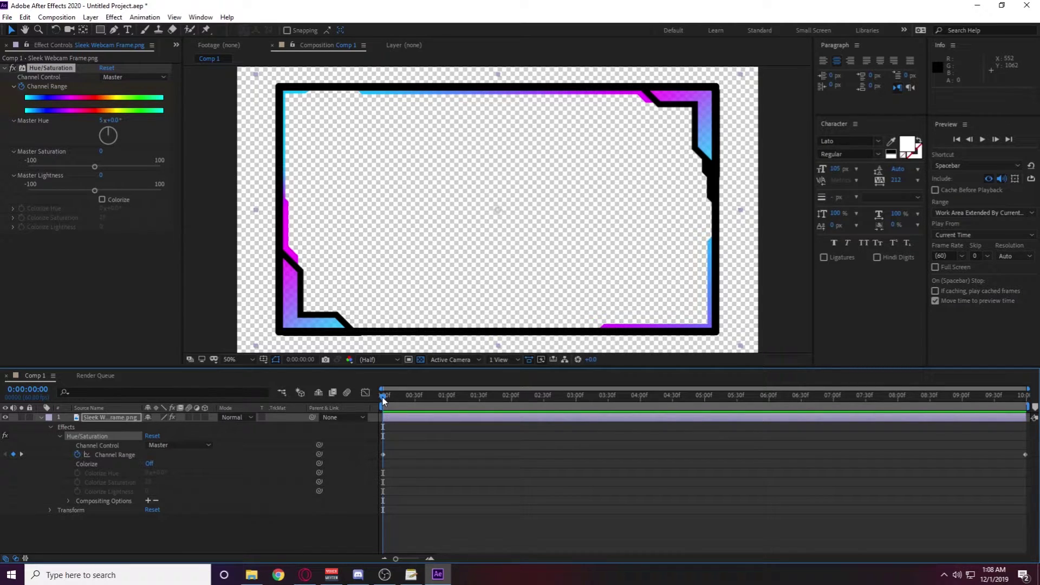
key("space")
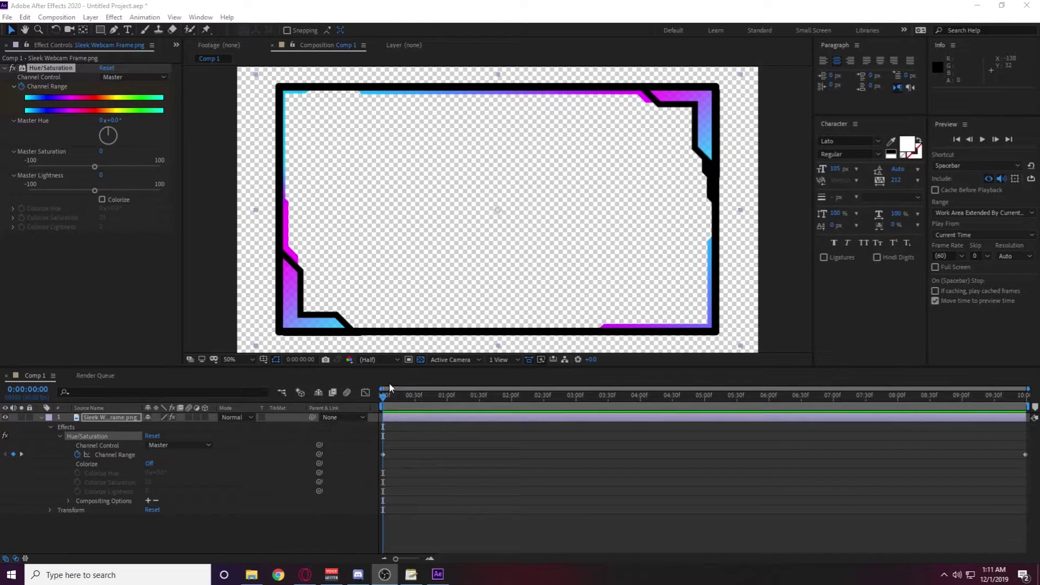
- Scrub and play back the hue-cycling frame animation to check the colour shift
mouse_move(382, 400)
left_mouse_down()
mouse_move(421, 400)
mouse_move(368, 396)
left_mouse_up()
key("space")
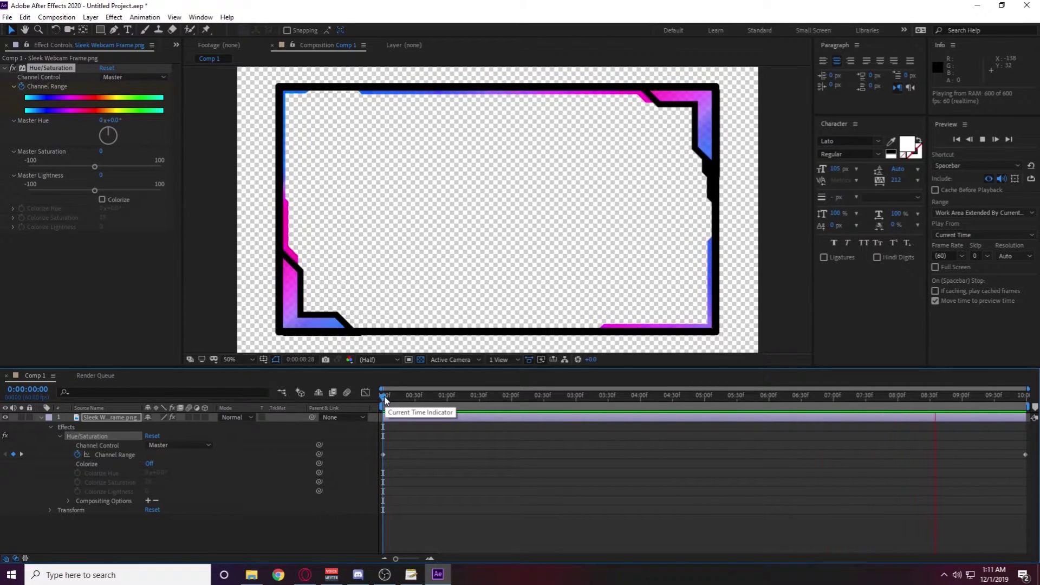
key("space")
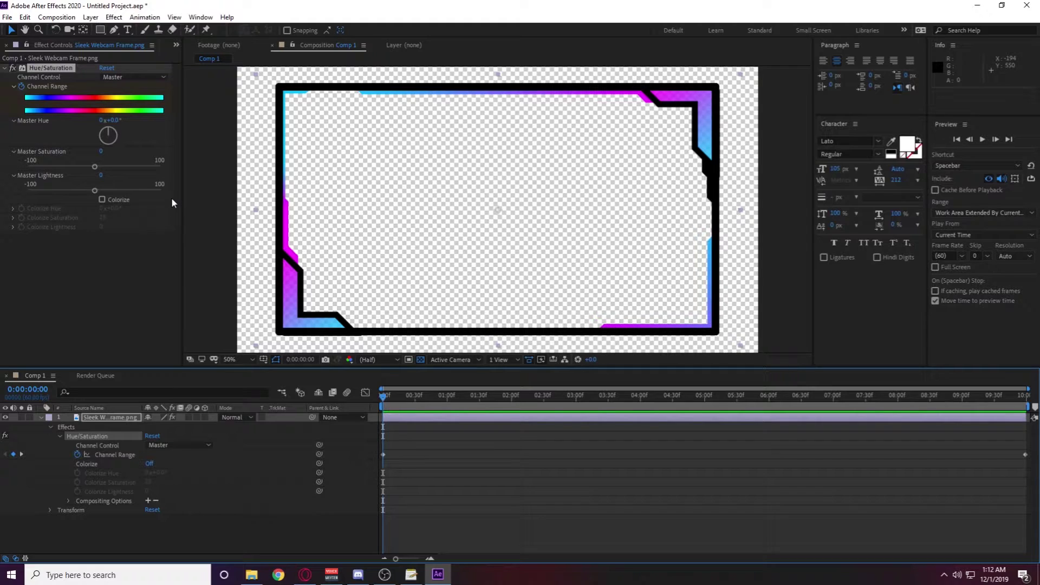
- Bring up the Save As dialog for the After Effects project
left_click(7, 17)
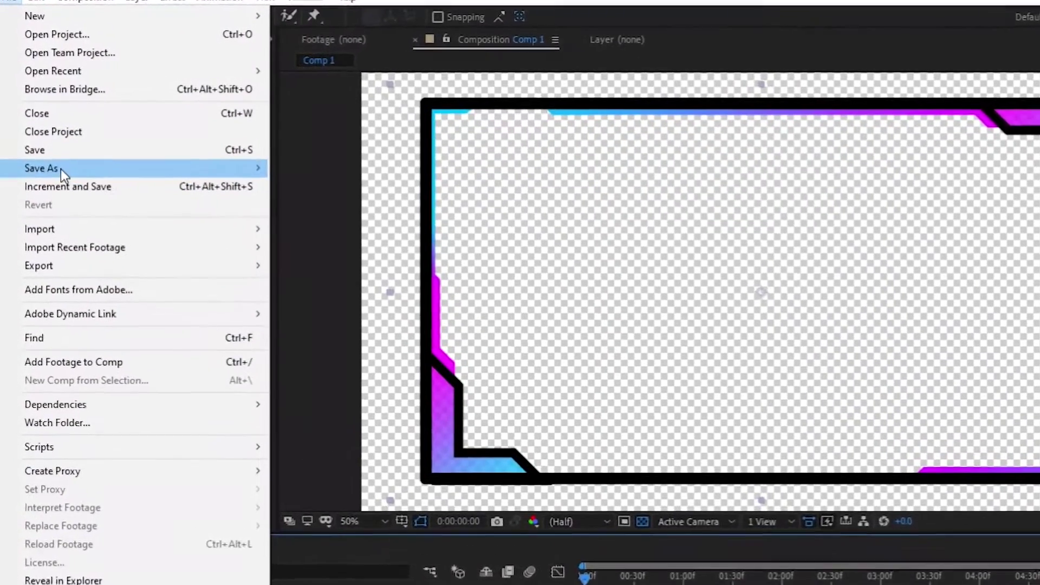
mouse_move(27, 128)
left_click(359, 183)
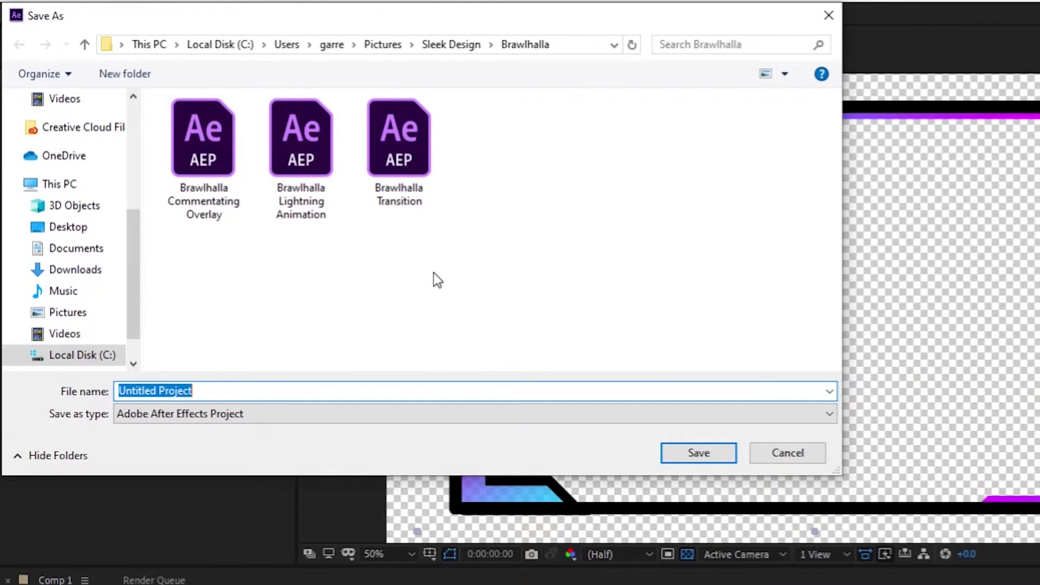
- Save the After Effects project into Sleek Design as 'Webcam Color Changing Effect'
left_click(451, 45)
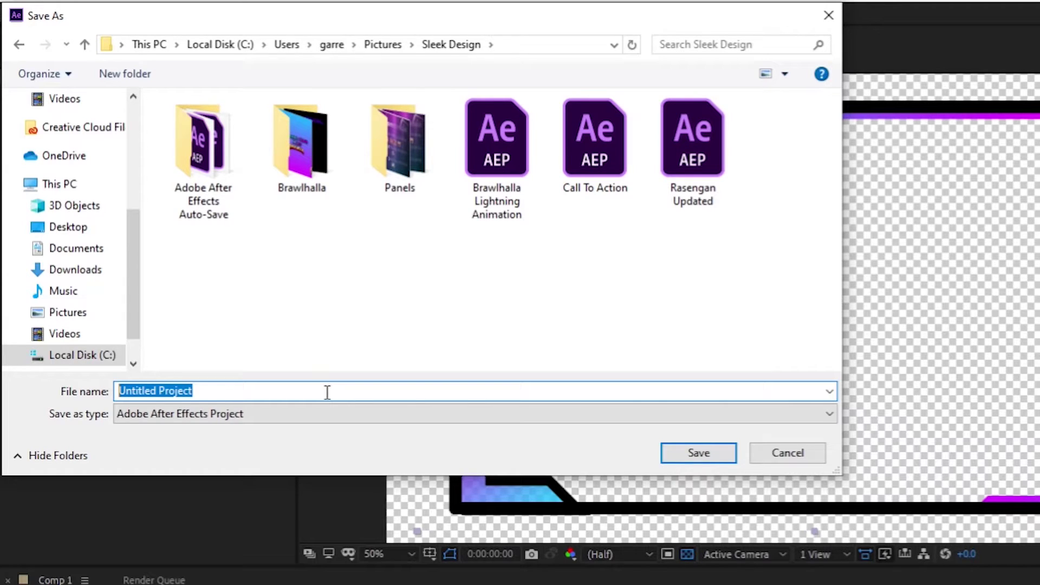
type("Webcam Co")
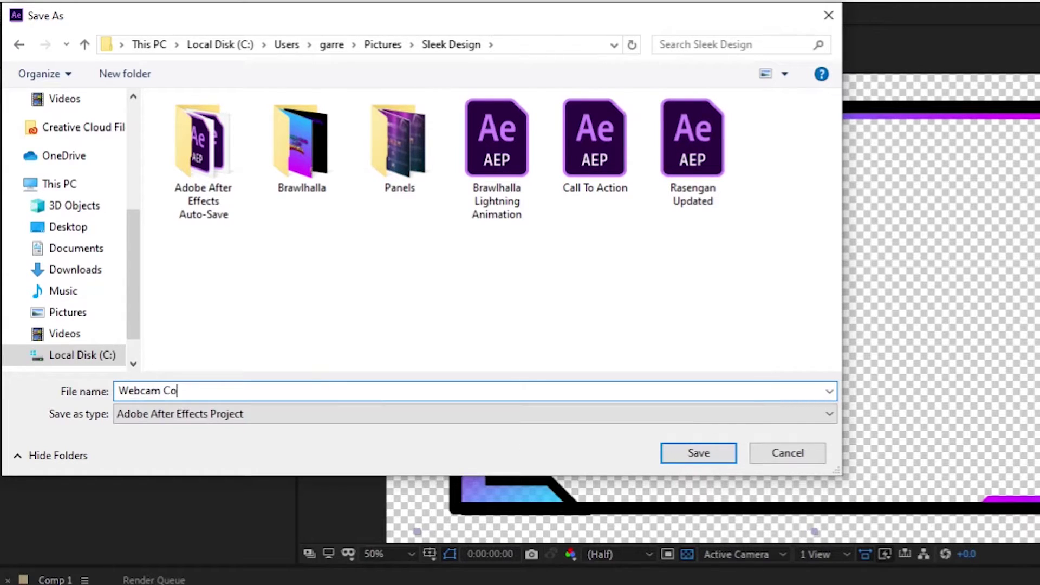
type("lor Changing Effect")
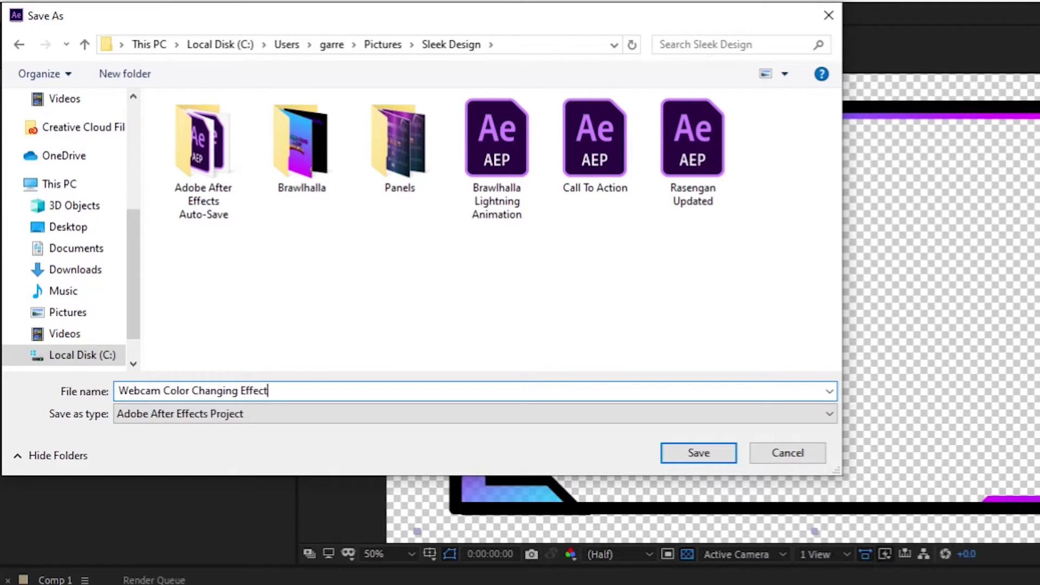
left_click(710, 453)
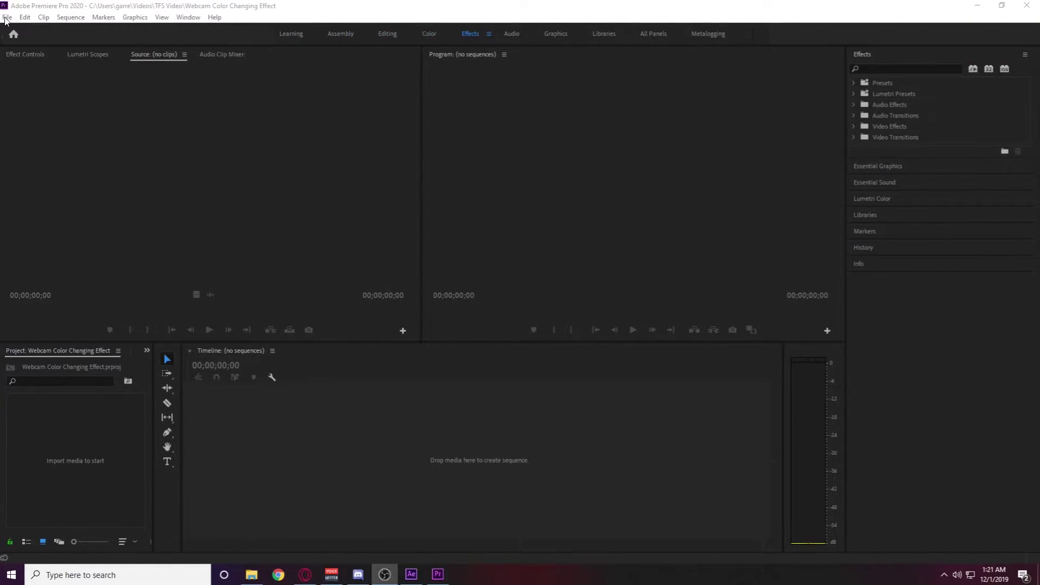
- Import the After Effects project from the Pictures › Sleek Design folder
left_click(7, 17)
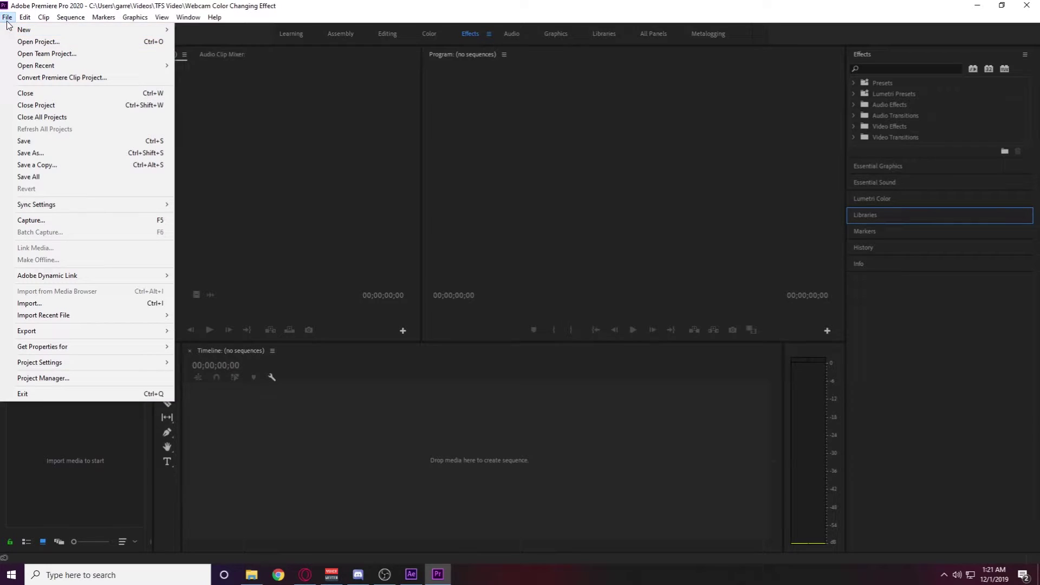
left_click(58, 305)
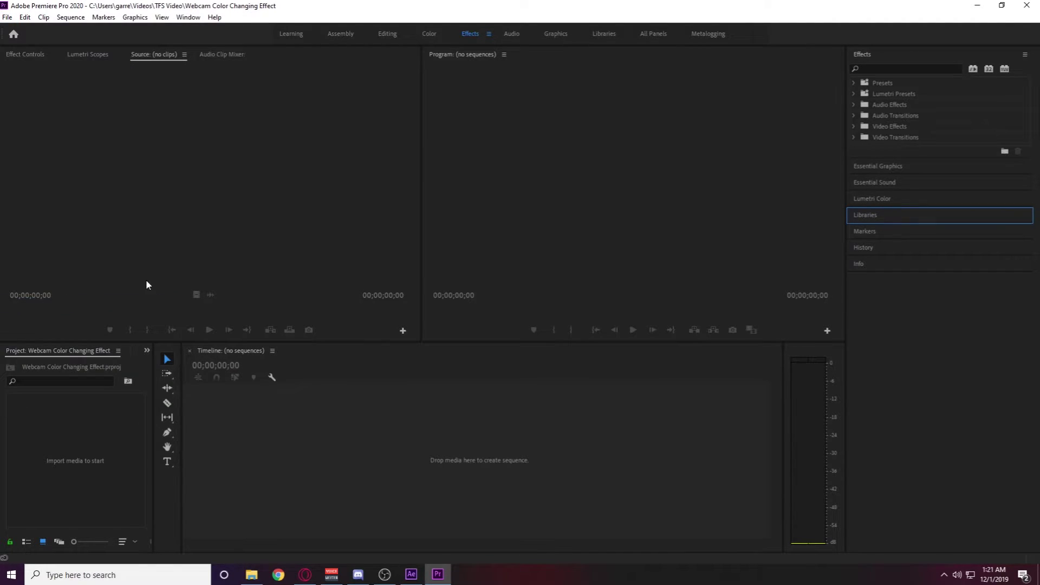
left_click_drag(512, 137, 513, 210)
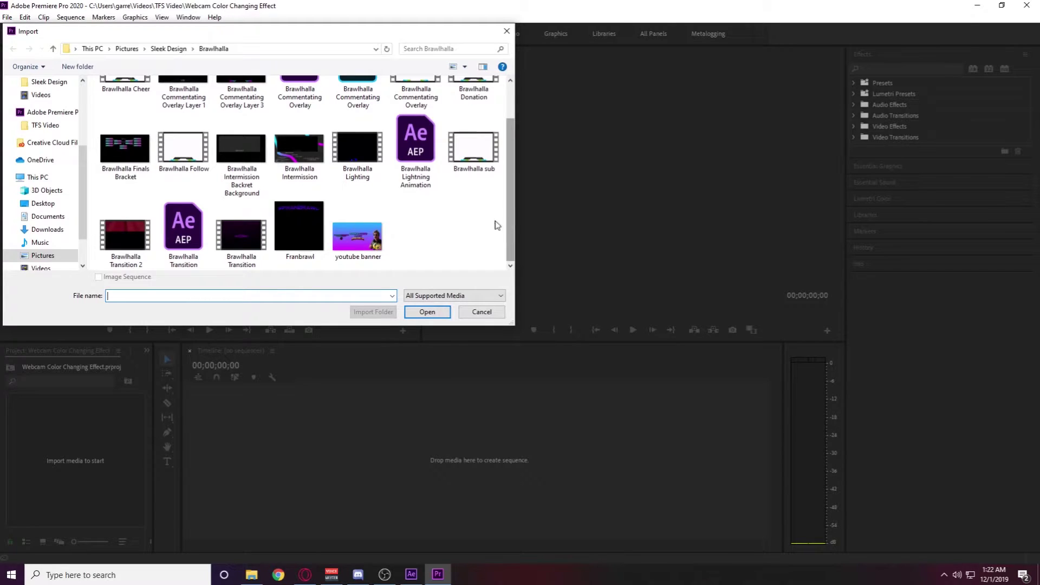
left_click(43, 255)
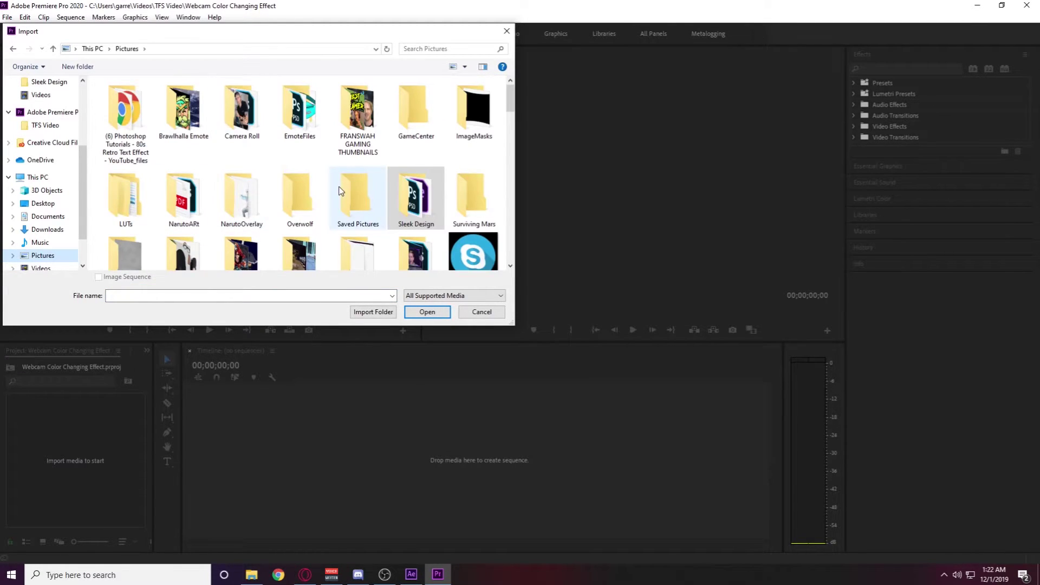
scroll(309, 173, "down", 1)
double_click(414, 112)
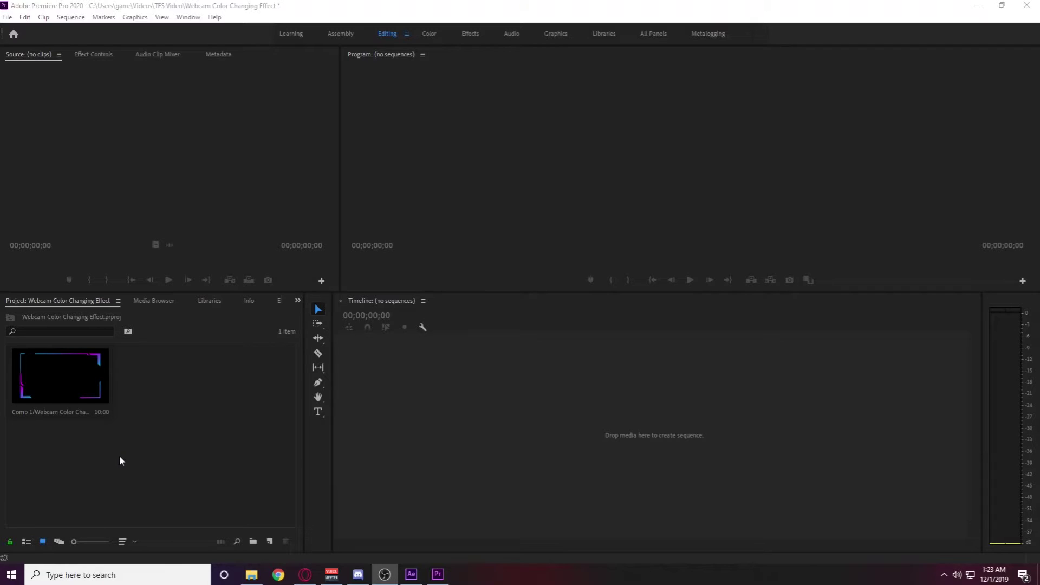
- Build the Webcam Color Changing Effect sequence from Comp 1 and scrub through it
left_click(46, 370)
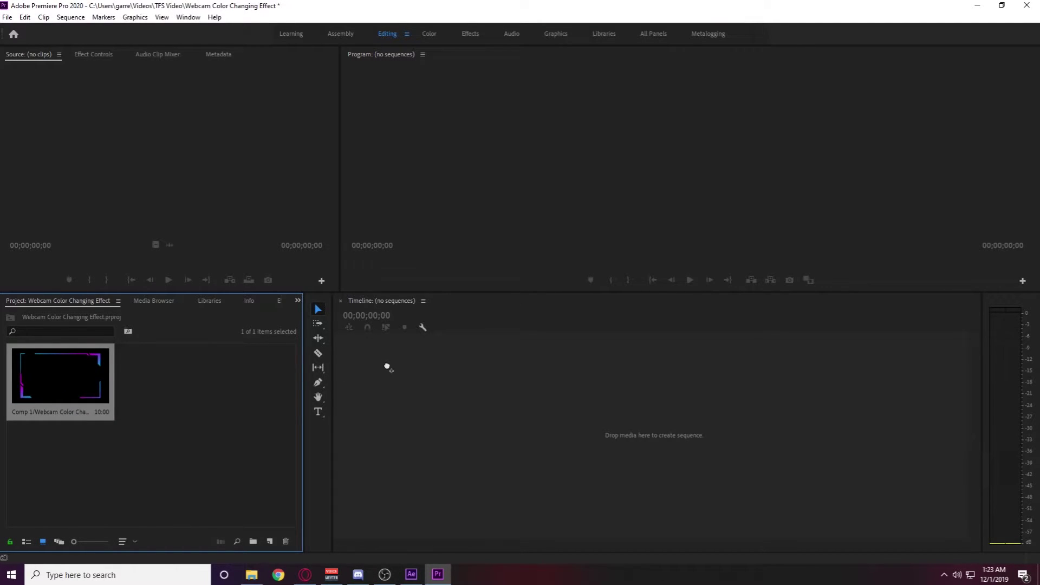
left_click_drag(387, 367, 387, 365)
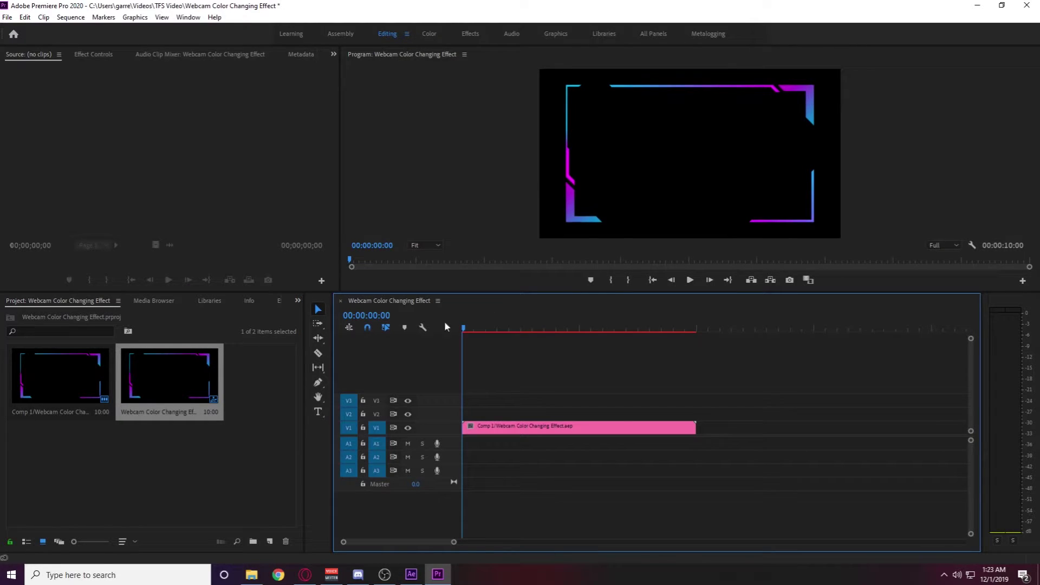
mouse_move(465, 330)
left_mouse_down()
mouse_move(522, 331)
mouse_move(461, 328)
left_mouse_up()
left_click(7, 17)
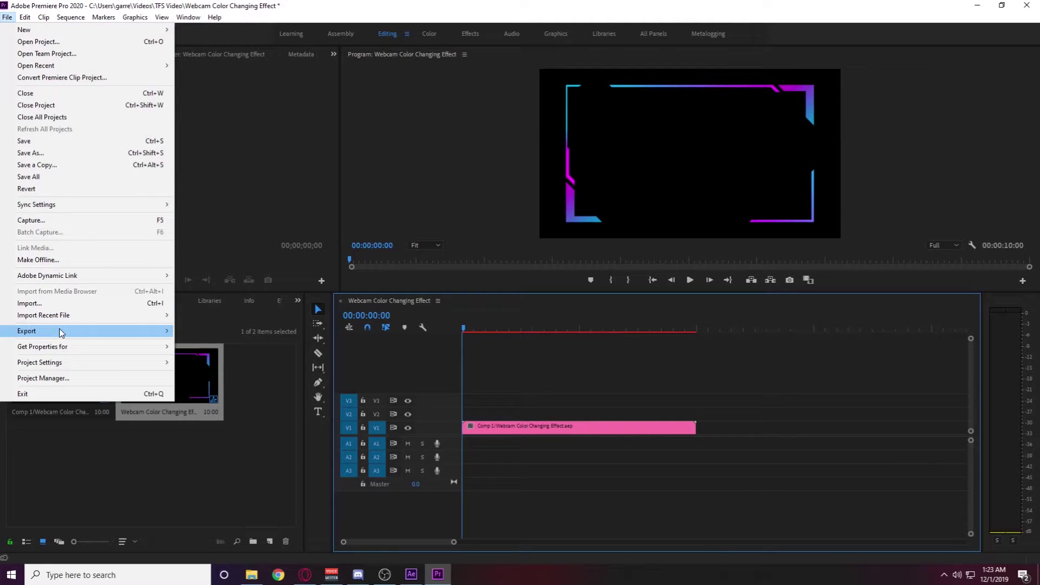
- Set the export format to WebM with Include Alpha Channel enabled
mouse_move(161, 333)
left_click(201, 332)
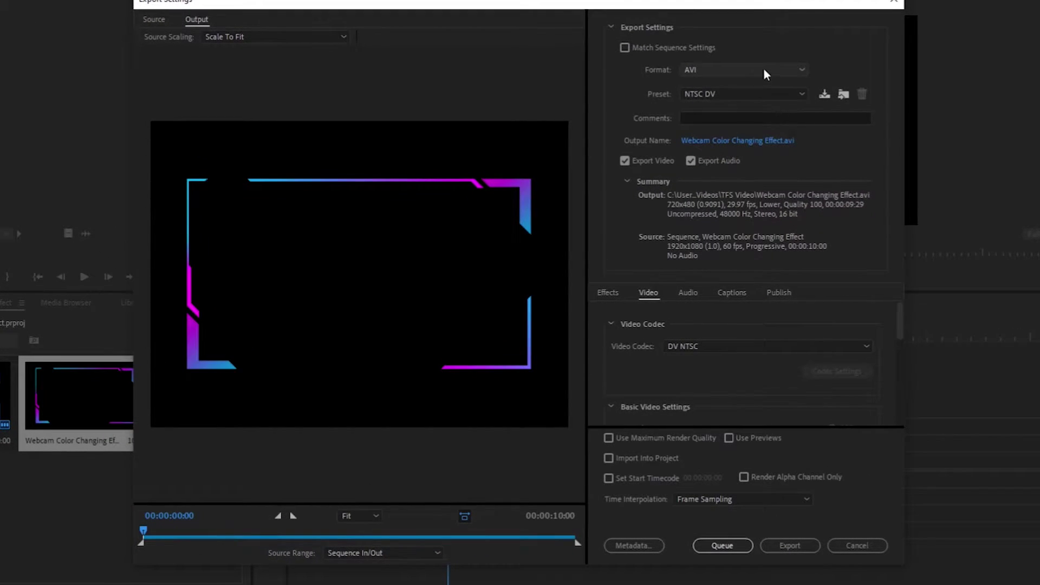
left_click(782, 69)
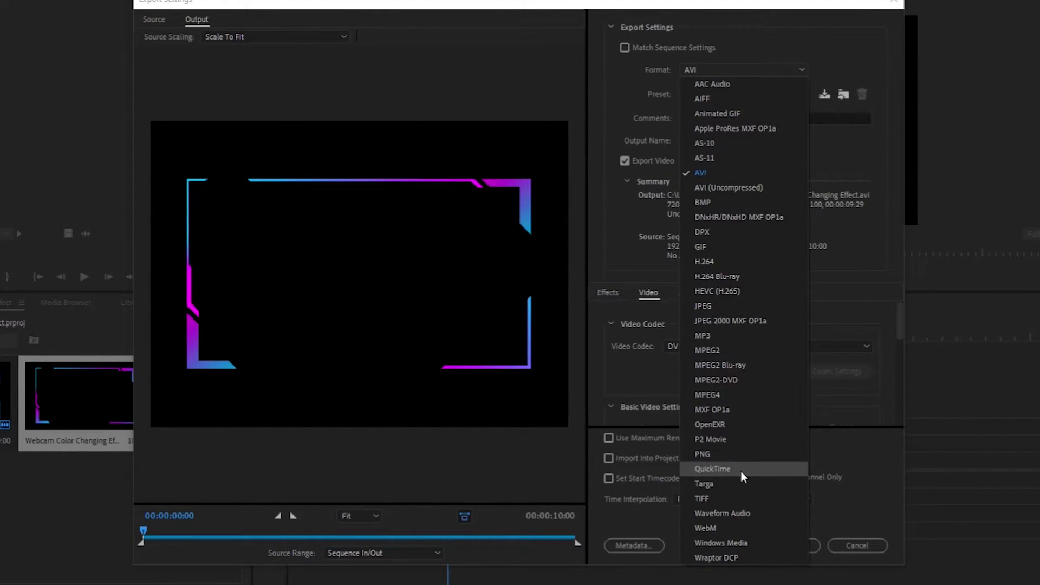
left_click(730, 526)
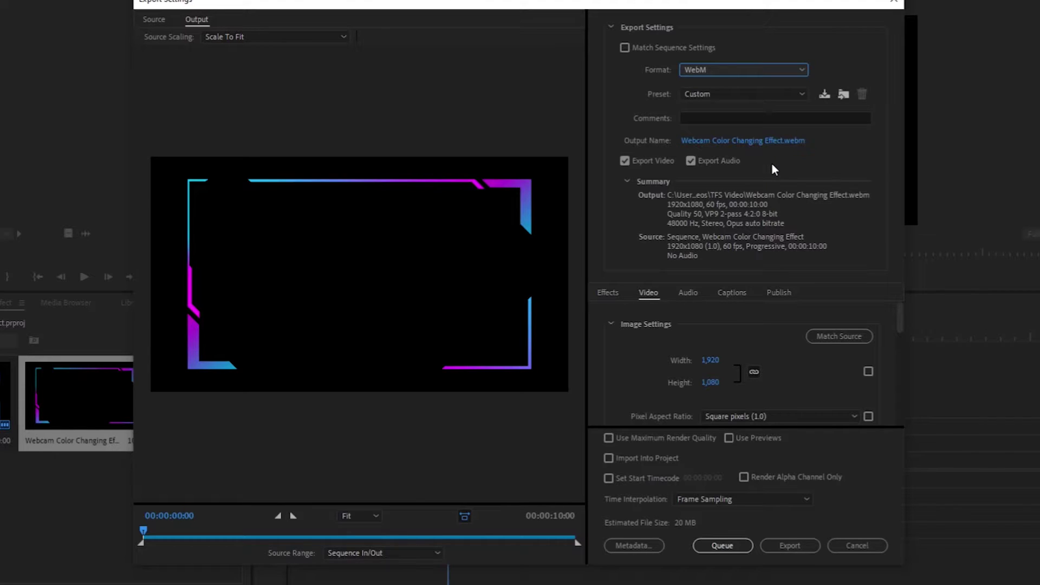
scroll(706, 363, "down", 5)
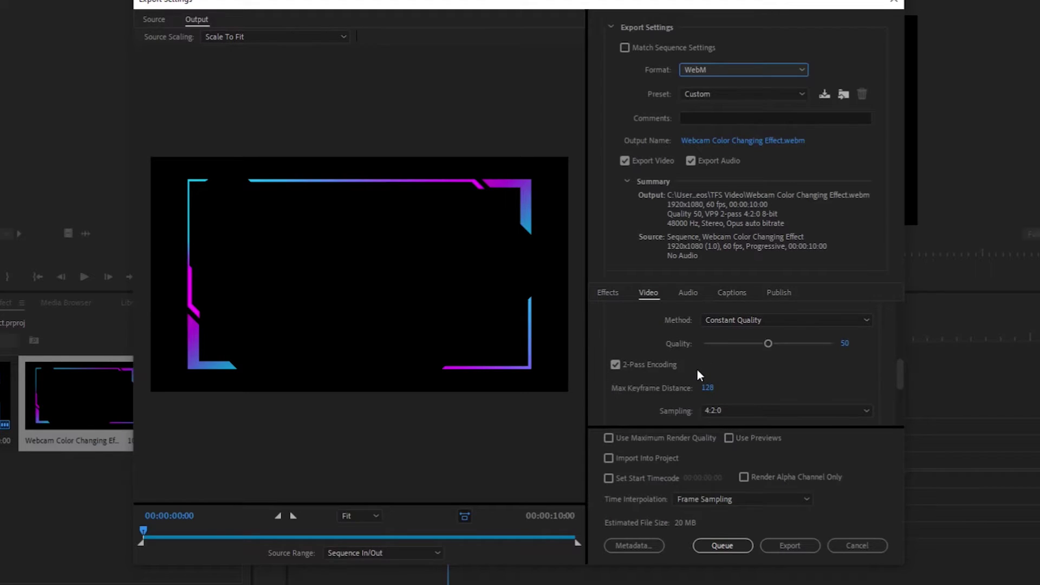
scroll(697, 368, "down", 5)
scroll(674, 378, "up", 1)
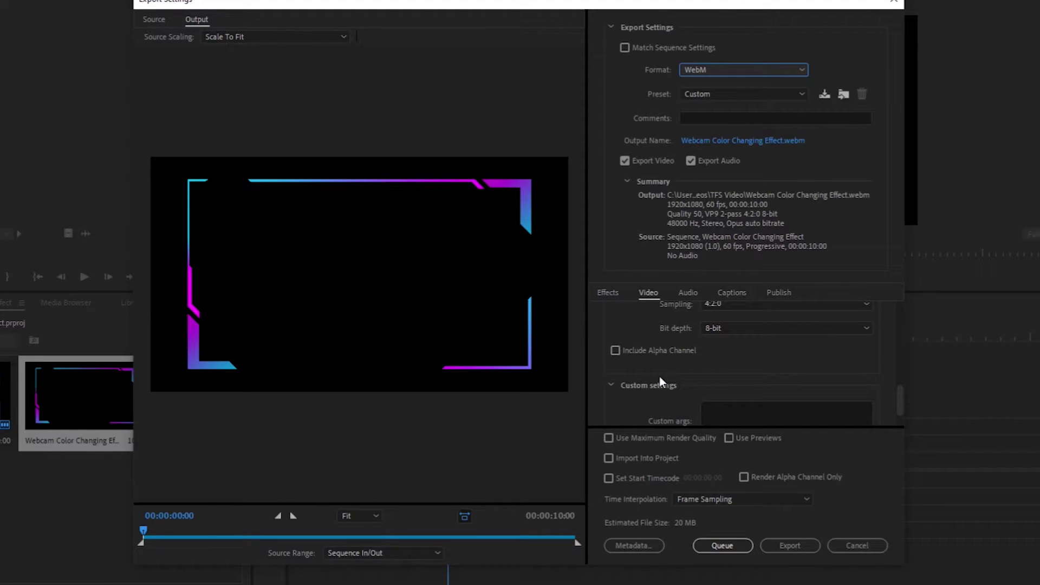
left_click(616, 351)
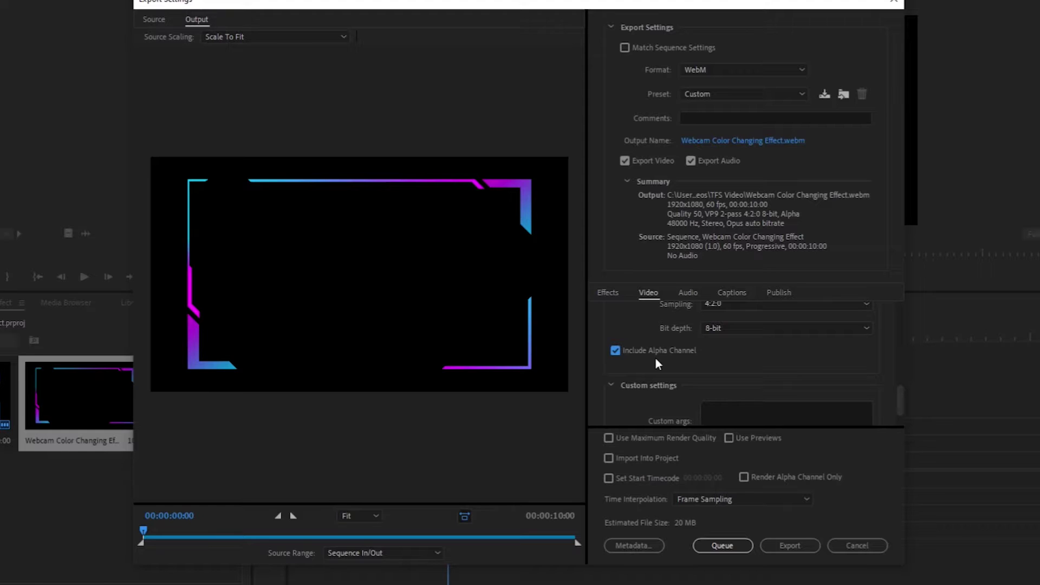
scroll(656, 358, "up", 6)
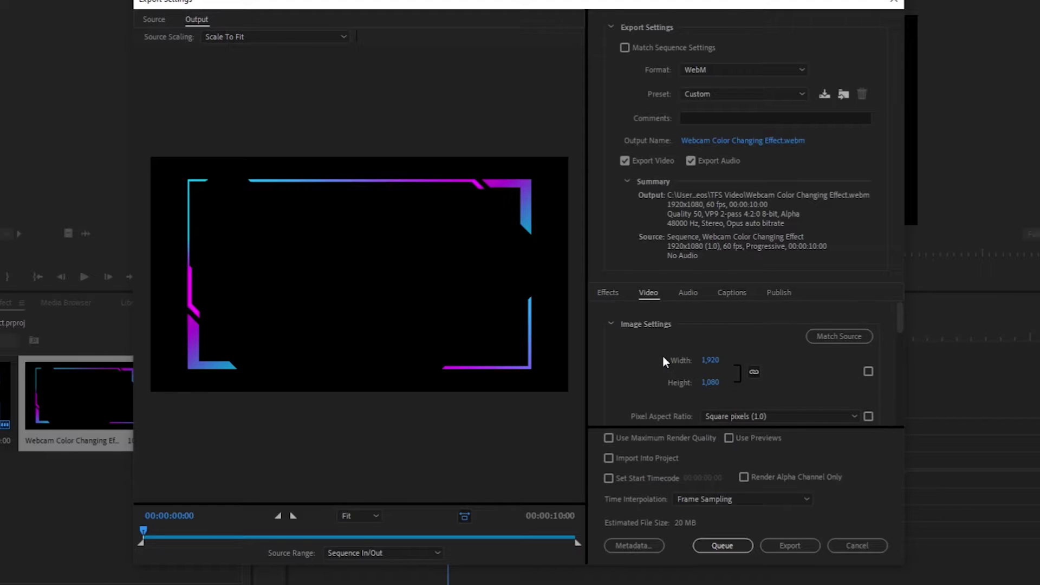
scroll(662, 355, "down", 6)
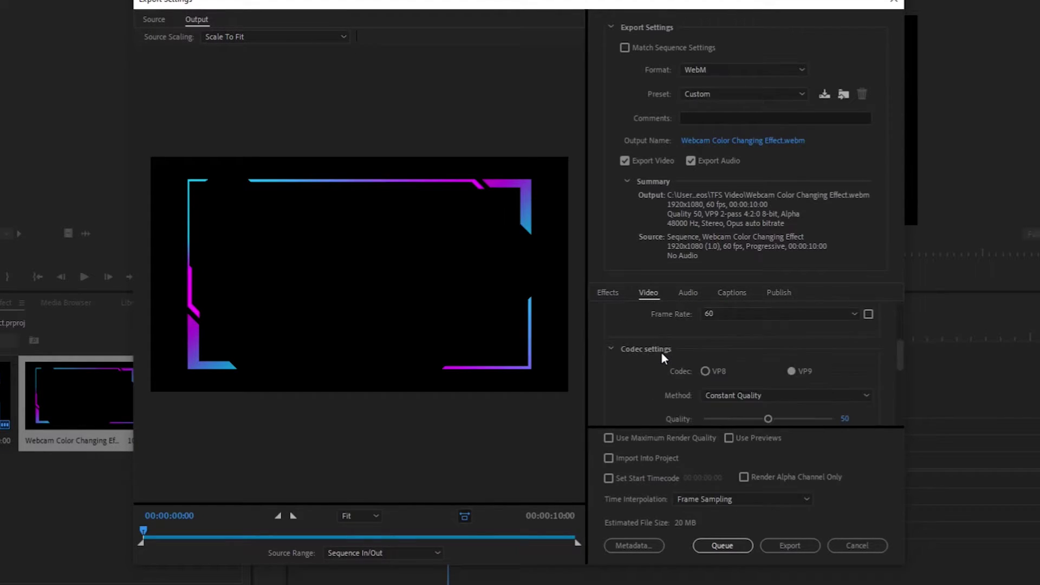
scroll(663, 358, "down", 1)
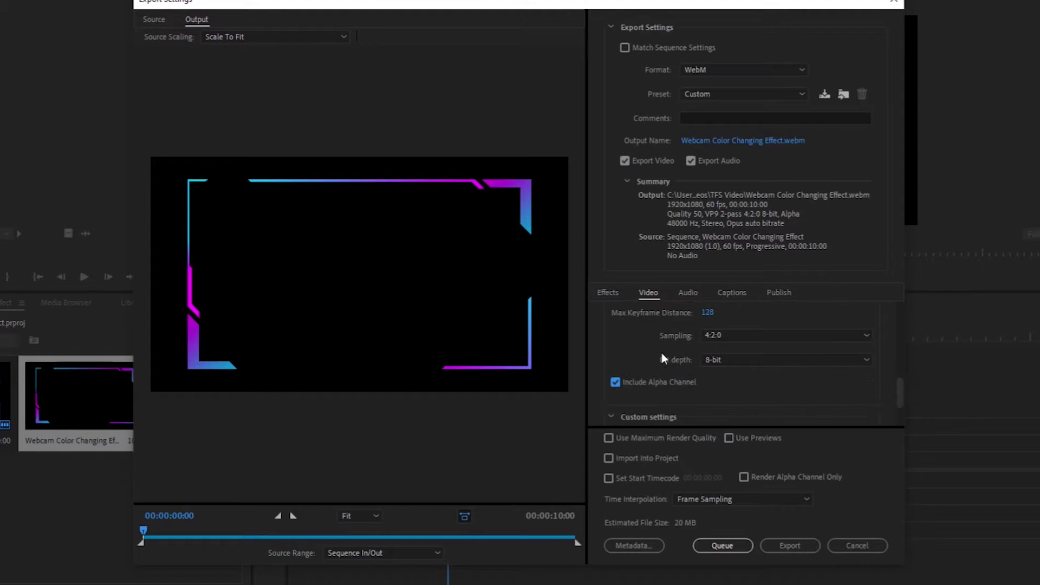
scroll(662, 358, "down", 1)
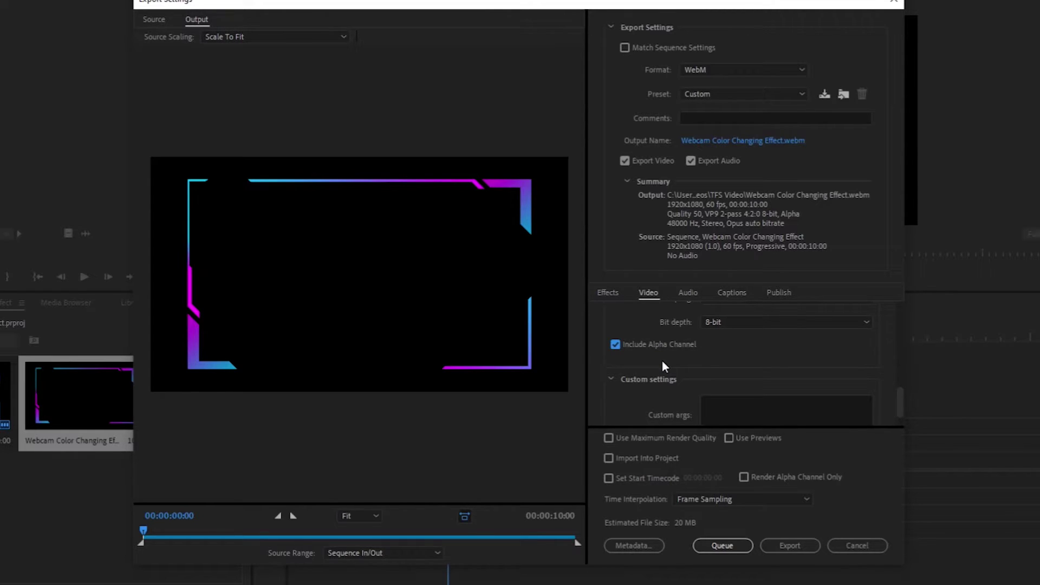
scroll(663, 366, "down", 1)
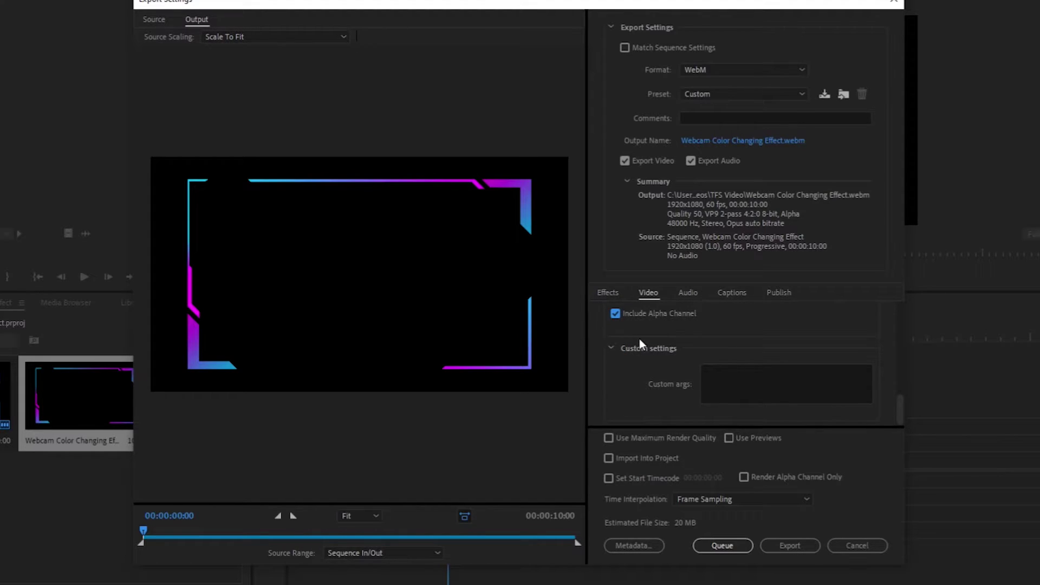
- Set the export output to Pictures › Sleek Design as Webcam Color Changing Effect
left_click(704, 140)
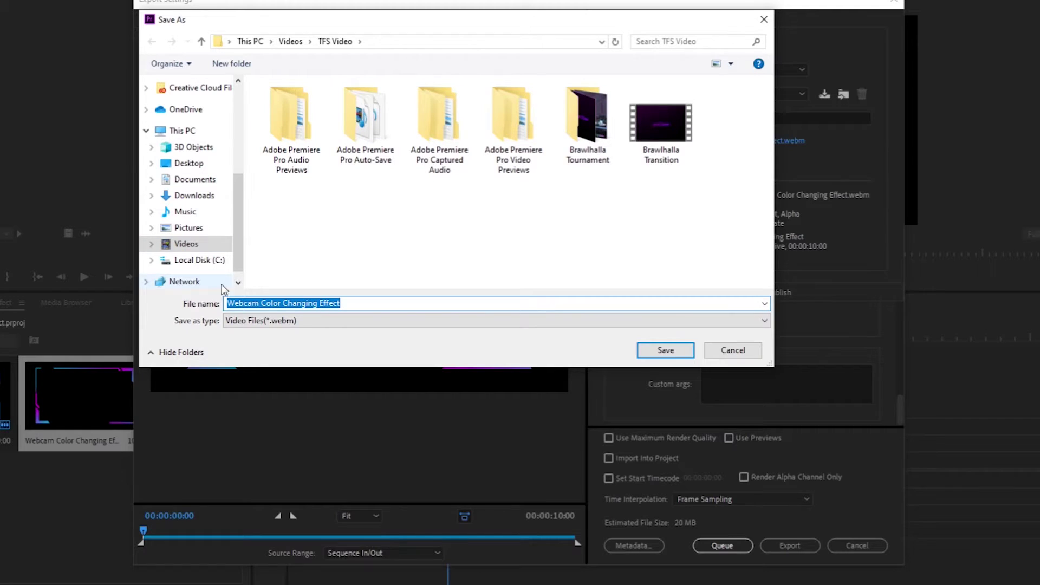
left_click(216, 245)
left_click(204, 232)
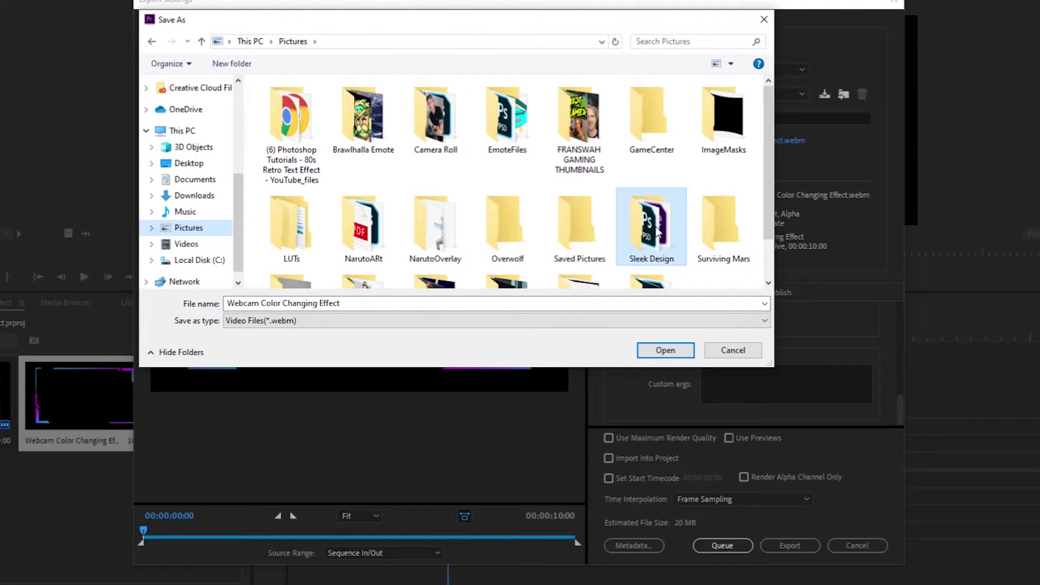
double_click(650, 229)
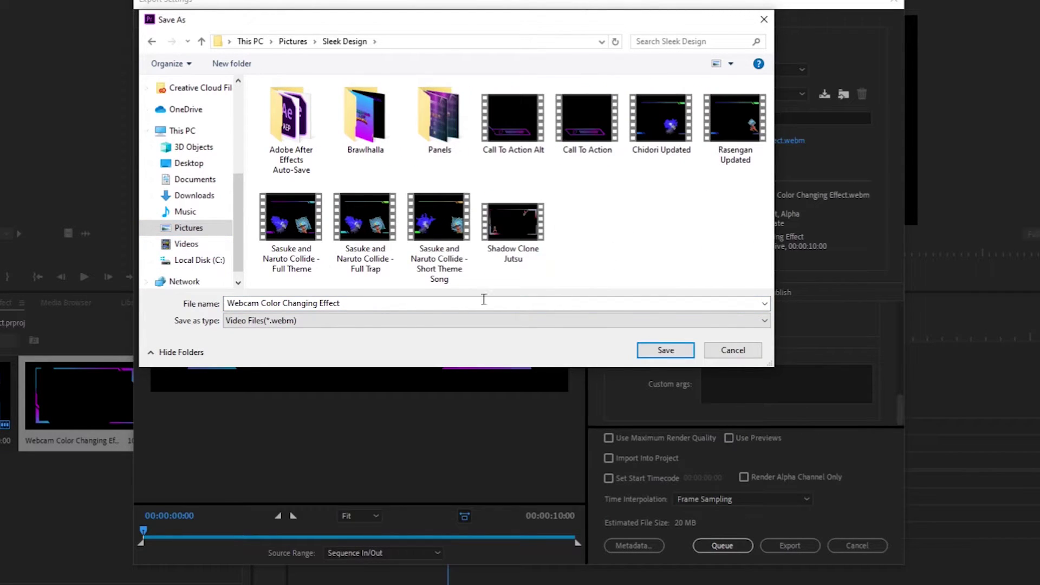
left_click(684, 352)
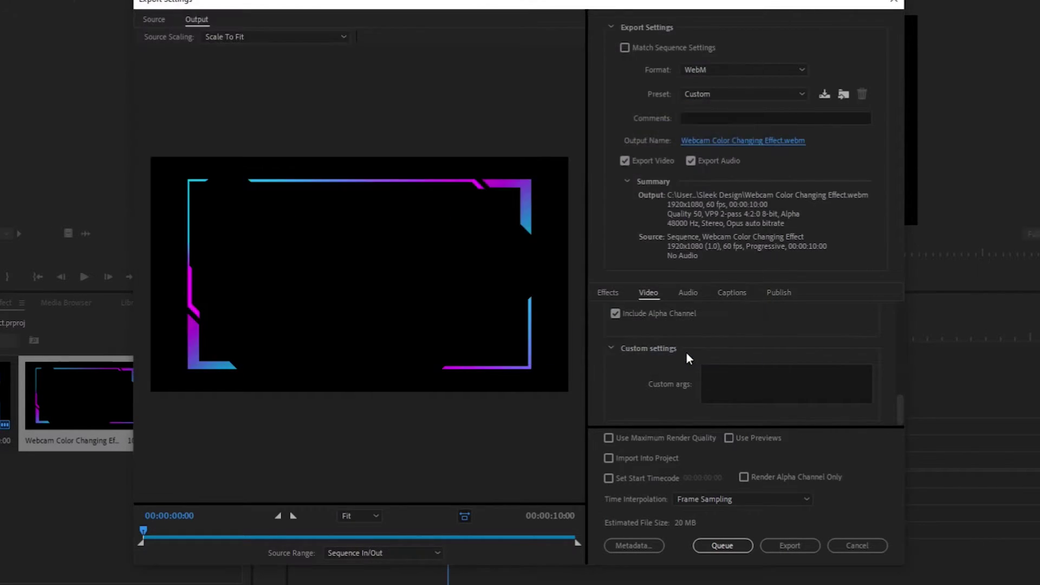
- Export the WebM video and start a new blank overlay from My overlays
left_click(809, 545)
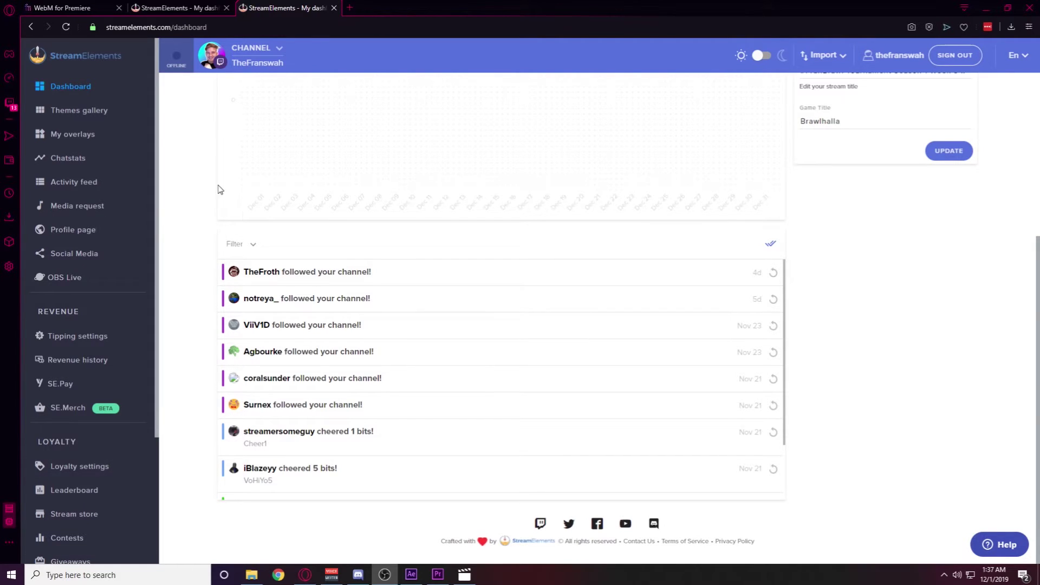
left_click(88, 140)
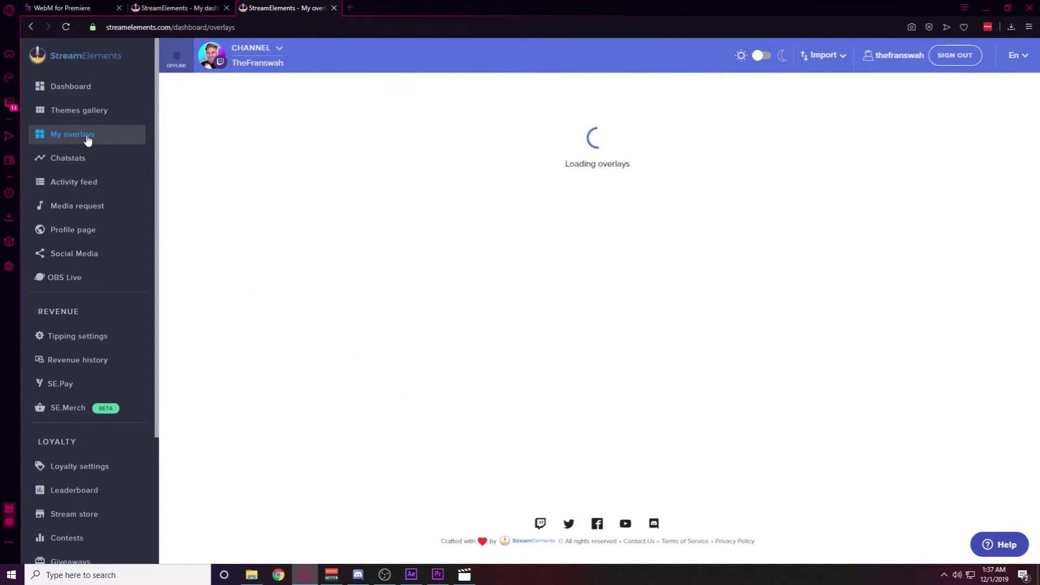
left_click(908, 133)
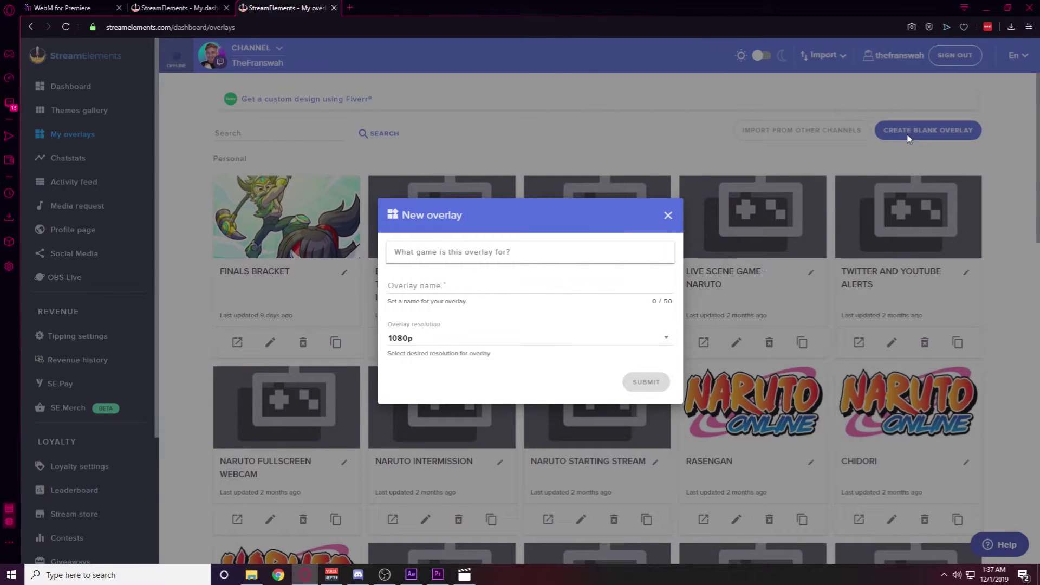
- Create the 1080p overlay 'Sleek Webcam Overlay' and open it in the editor
left_click(425, 284)
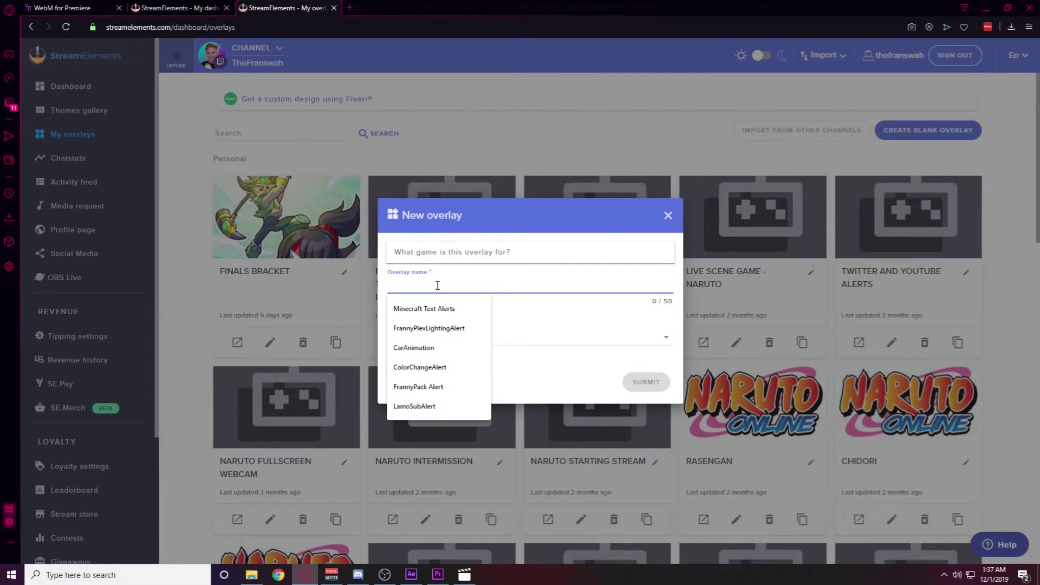
type("Sleek Webcam Overlay")
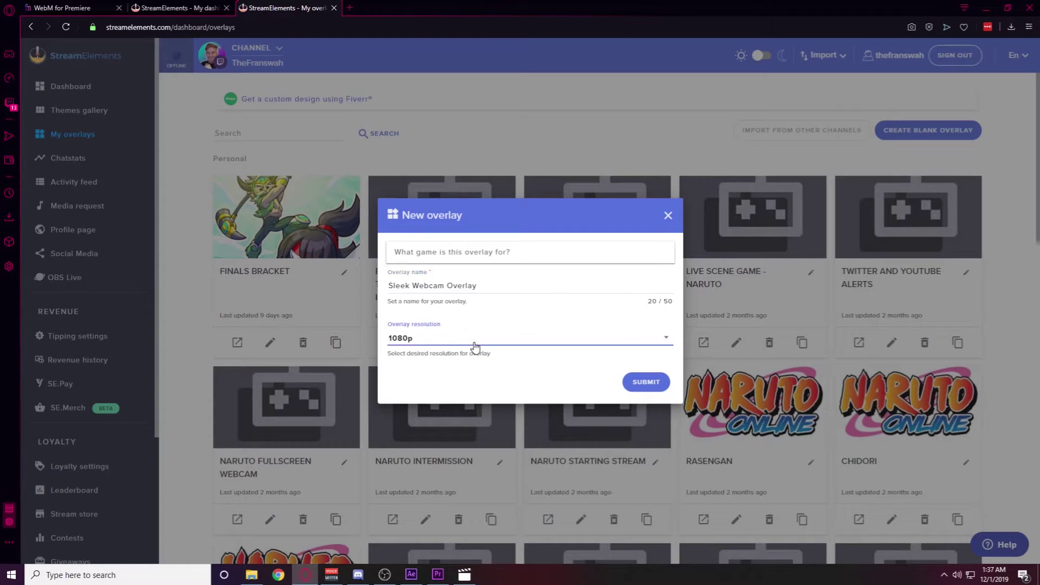
left_click(474, 342)
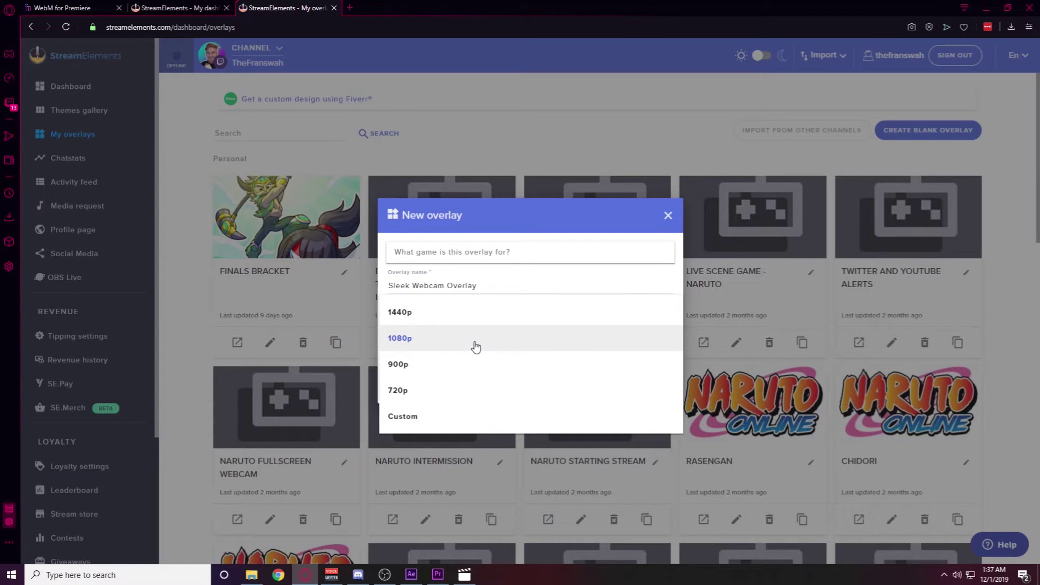
left_click(440, 349)
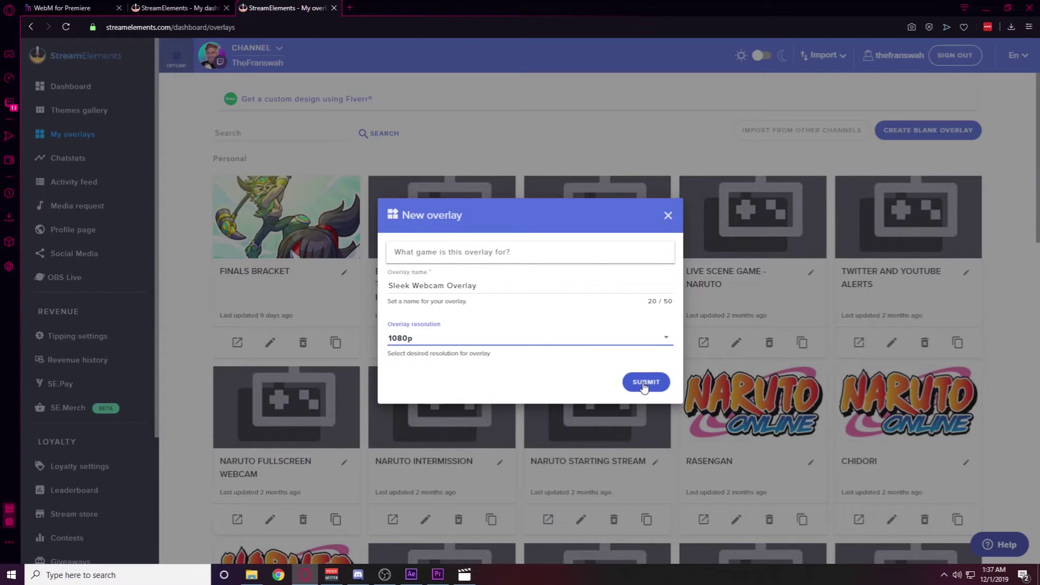
left_click(644, 385)
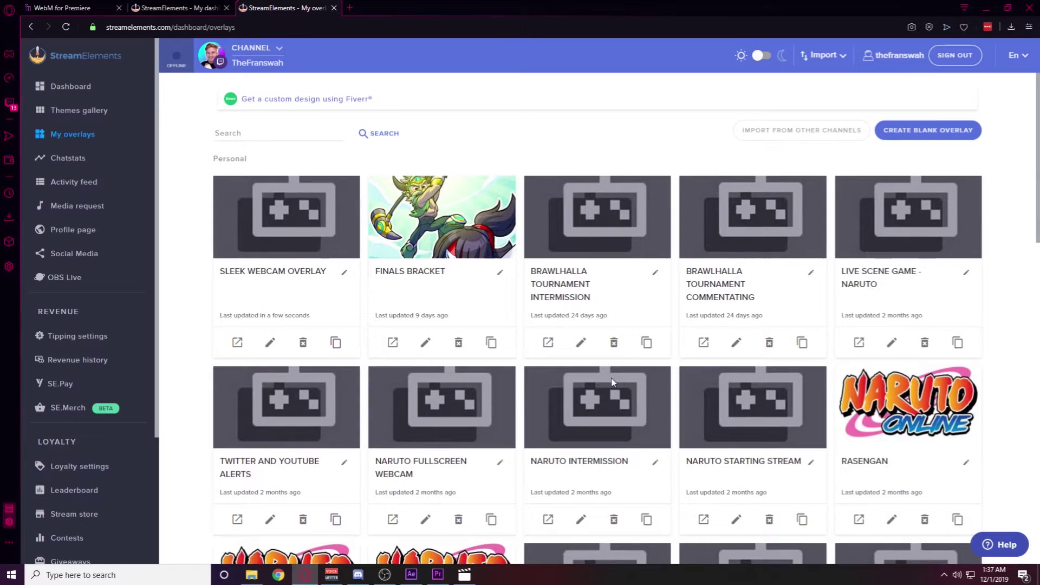
left_click(271, 344)
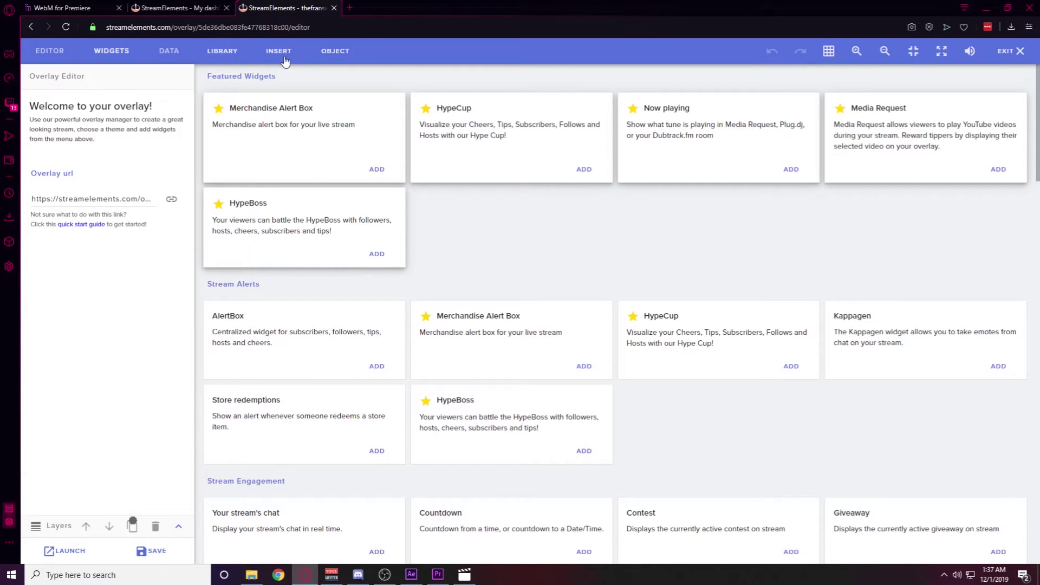
left_click(285, 62)
- Insert the uploaded neon webcam frame image and enlarge it near the canvas centre
left_click(301, 87)
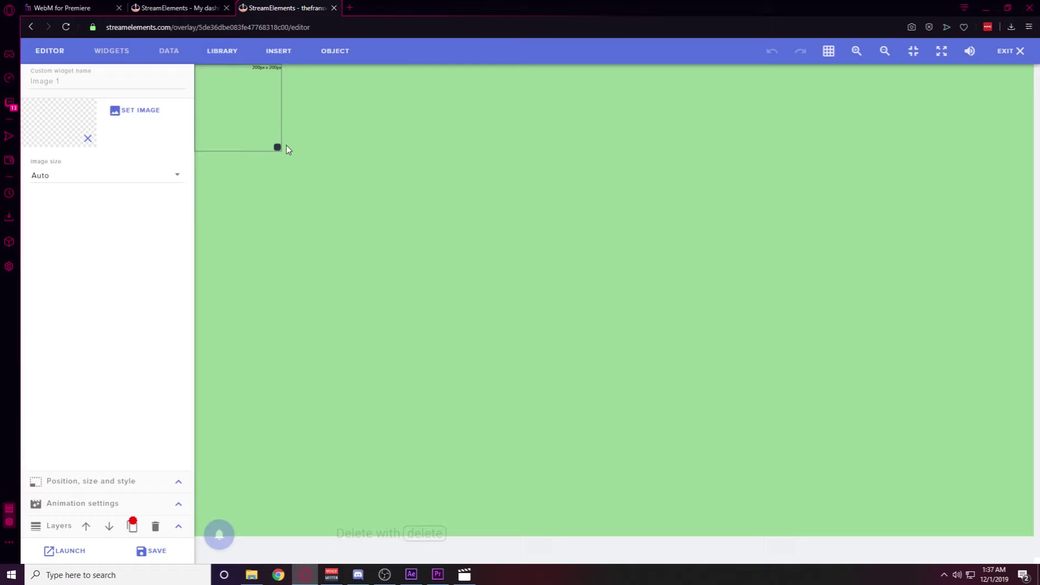
left_click(136, 110)
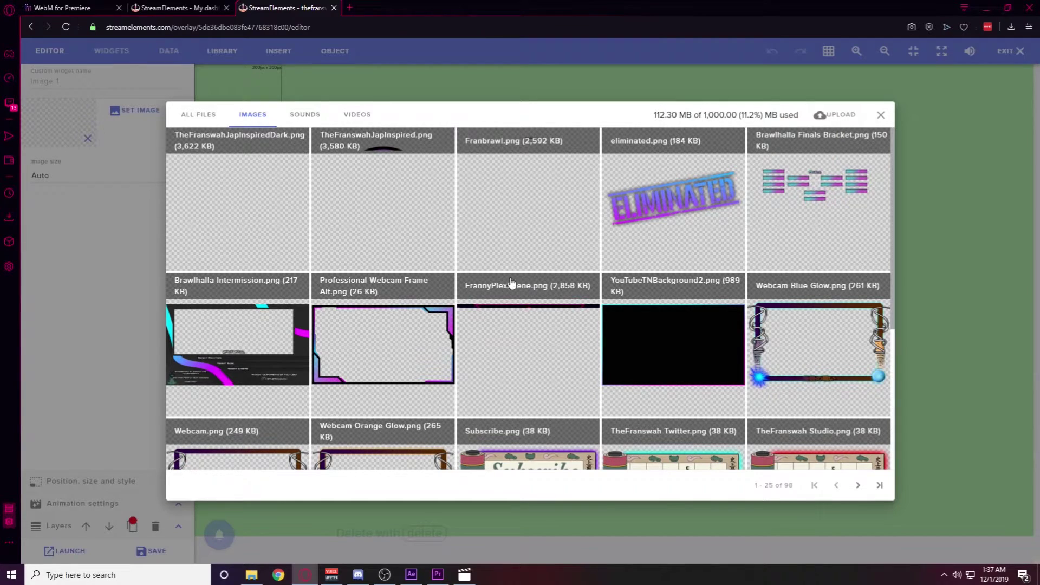
mouse_move(209, 155)
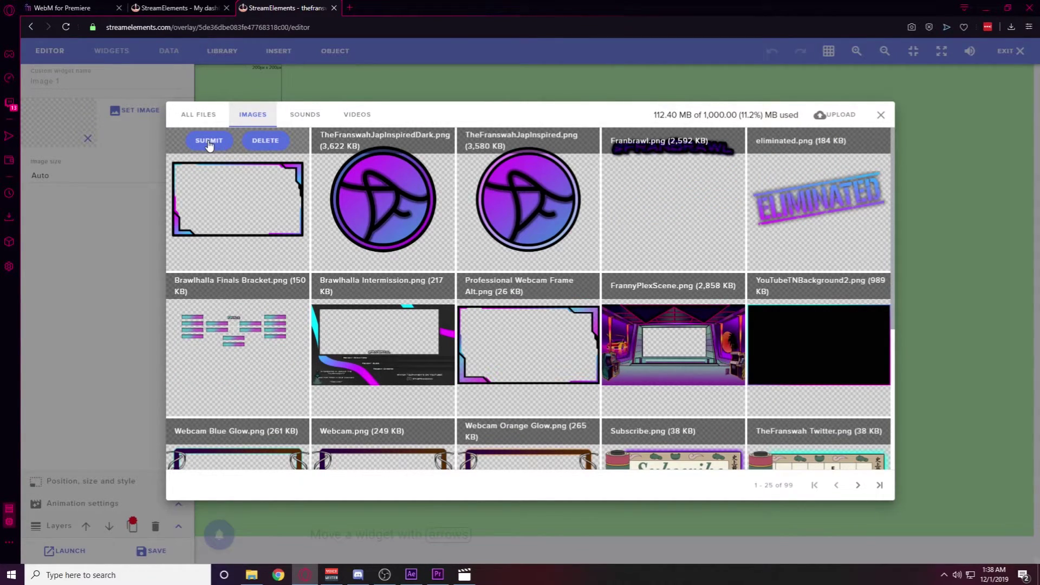
left_click(209, 141)
left_click_drag(278, 145, 748, 378)
left_click_drag(628, 283, 762, 340)
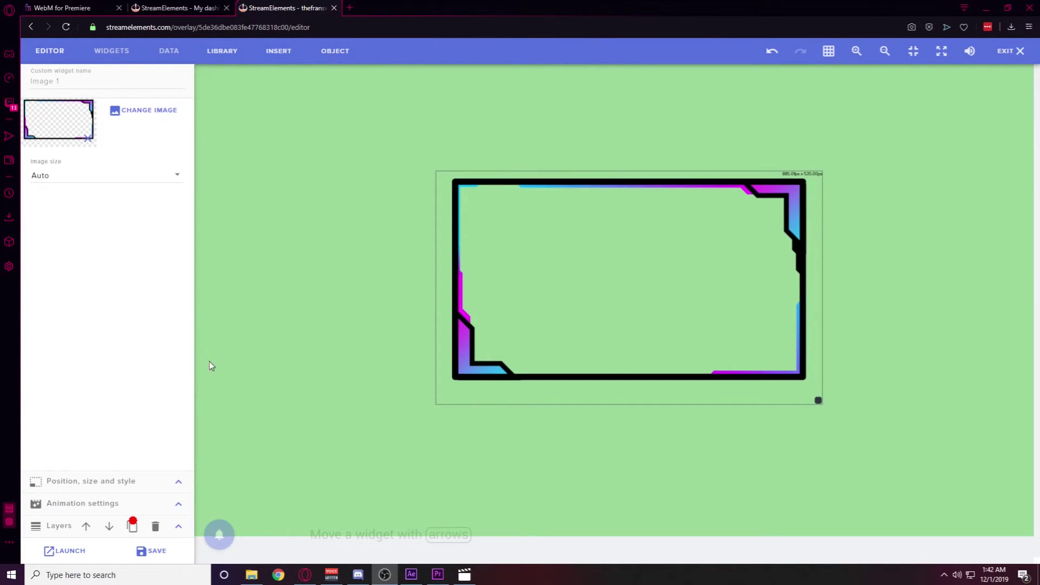
- Add an AlertBox widget and open the Follower alert's advanced settings
left_click(113, 53)
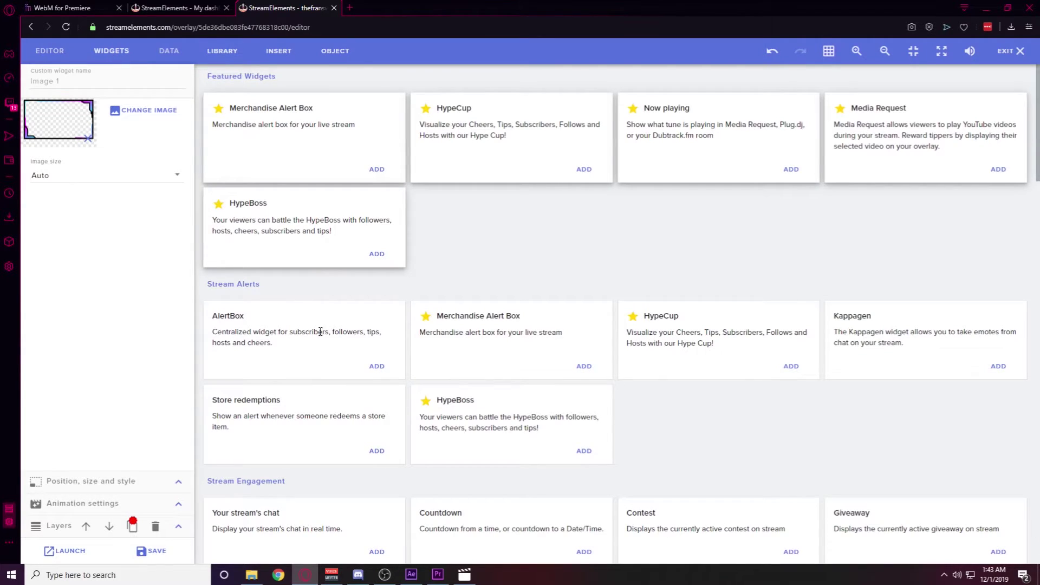
left_click(374, 366)
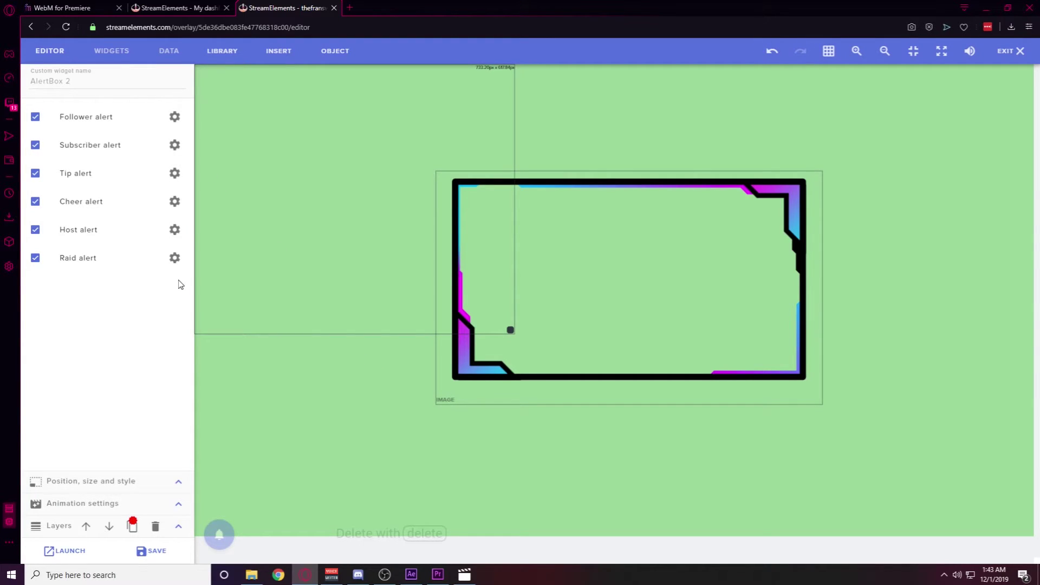
left_click(174, 117)
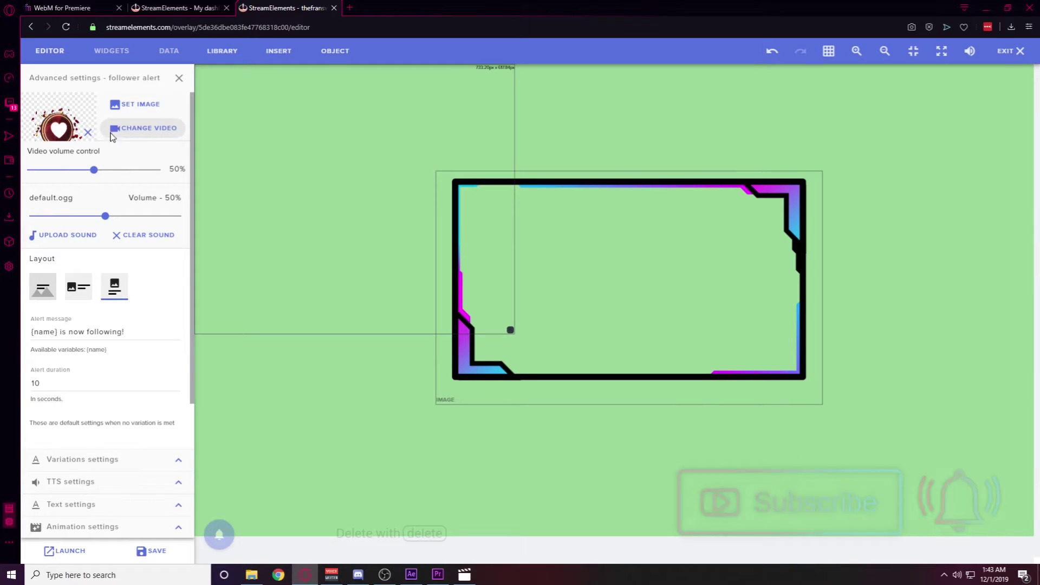
- Clear the follower alert's image and sound and set the webcam frame WebM as its video
left_click(88, 132)
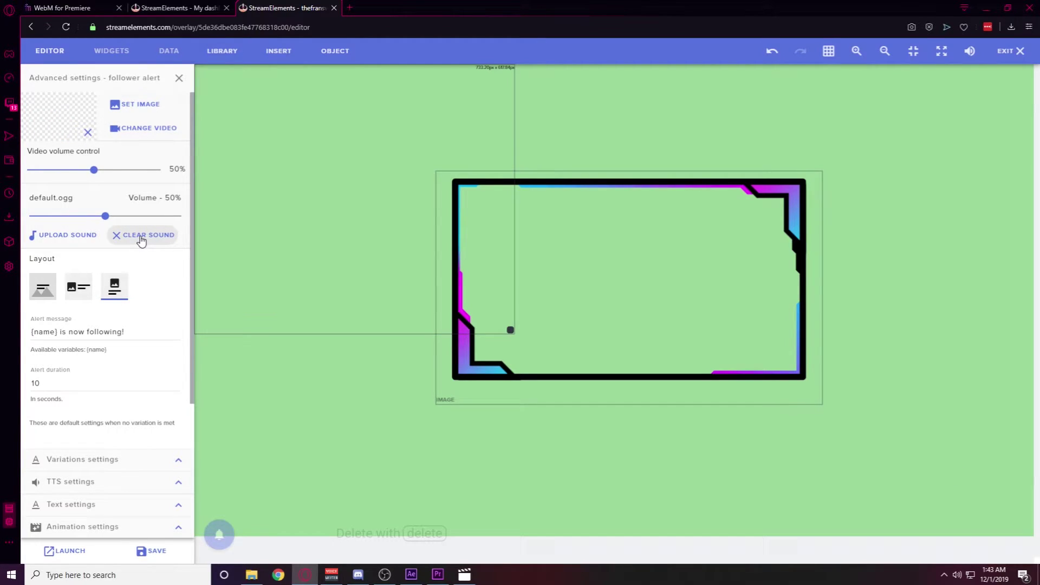
left_click(141, 239)
left_click(143, 130)
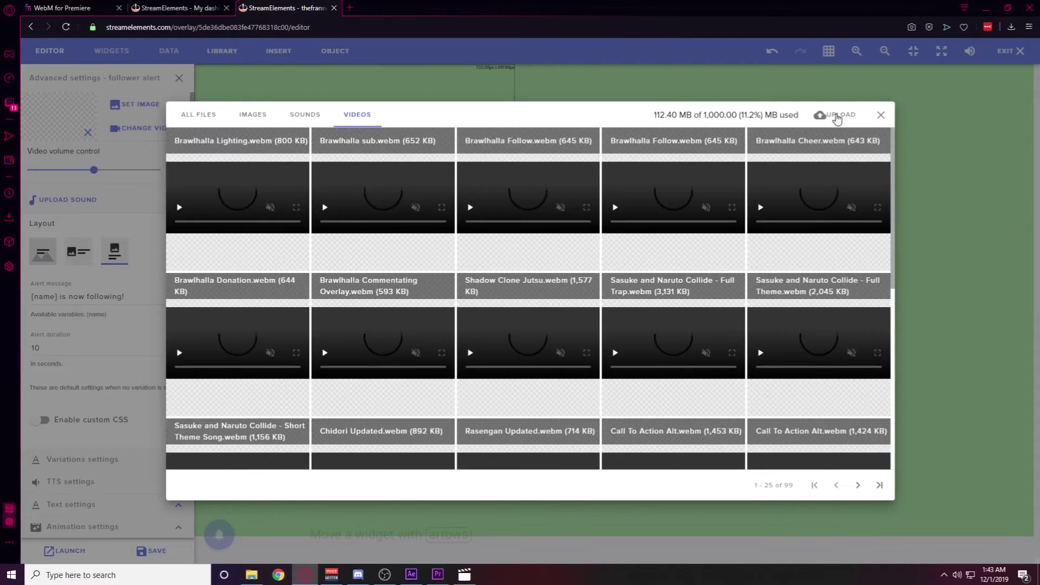
left_click(837, 116)
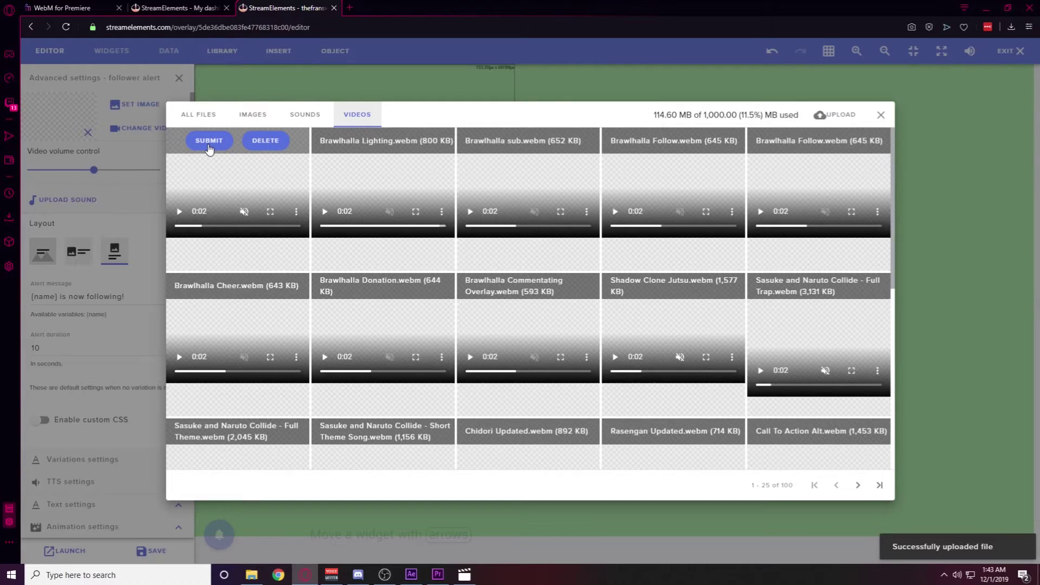
left_click(208, 142)
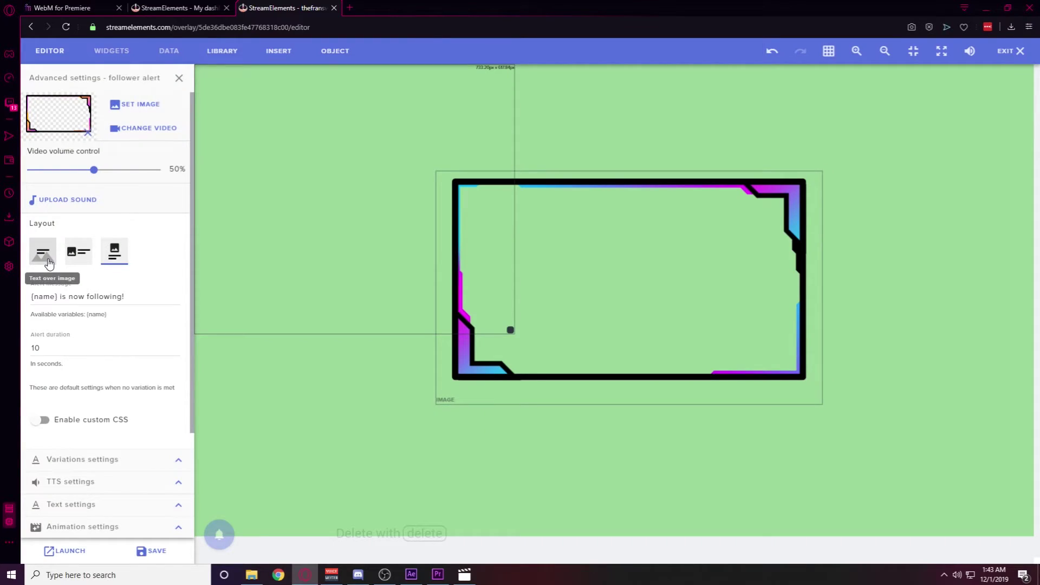
- Use the Text over image layout, blank the alert message, and save the overlay
left_click(48, 259)
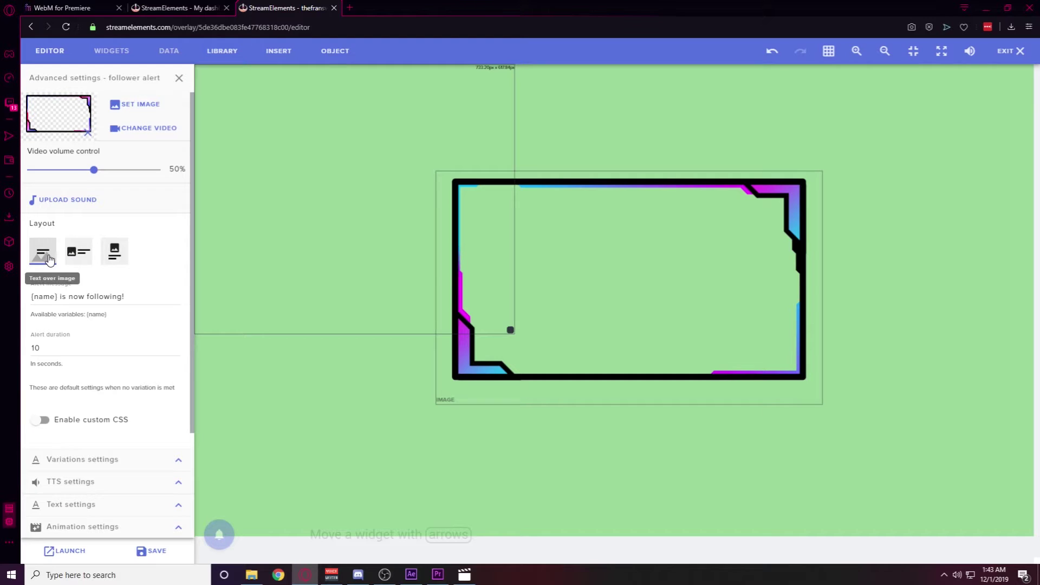
left_click_drag(146, 297, 16, 290)
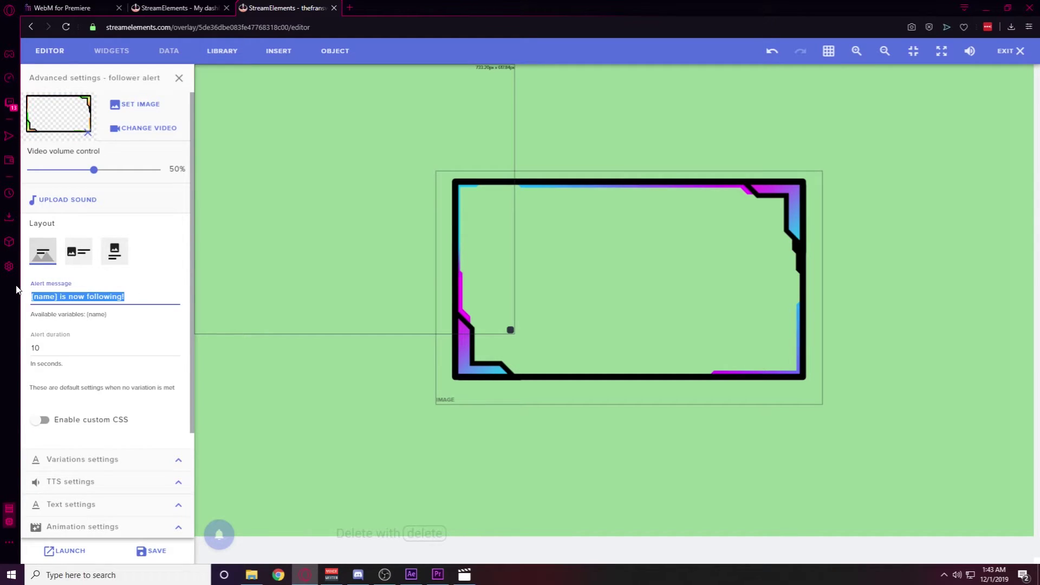
key("BackSpace")
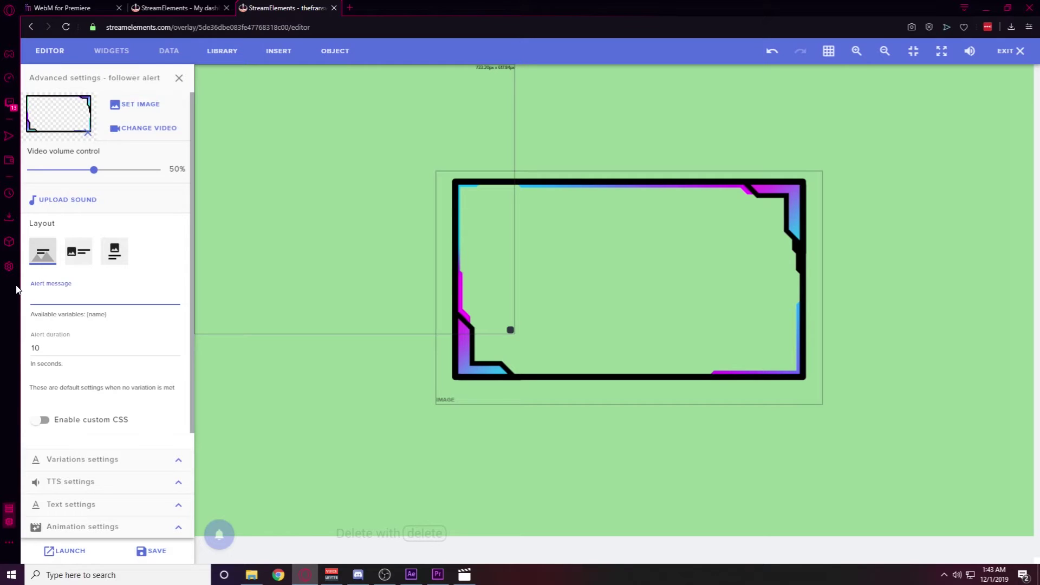
left_click(158, 551)
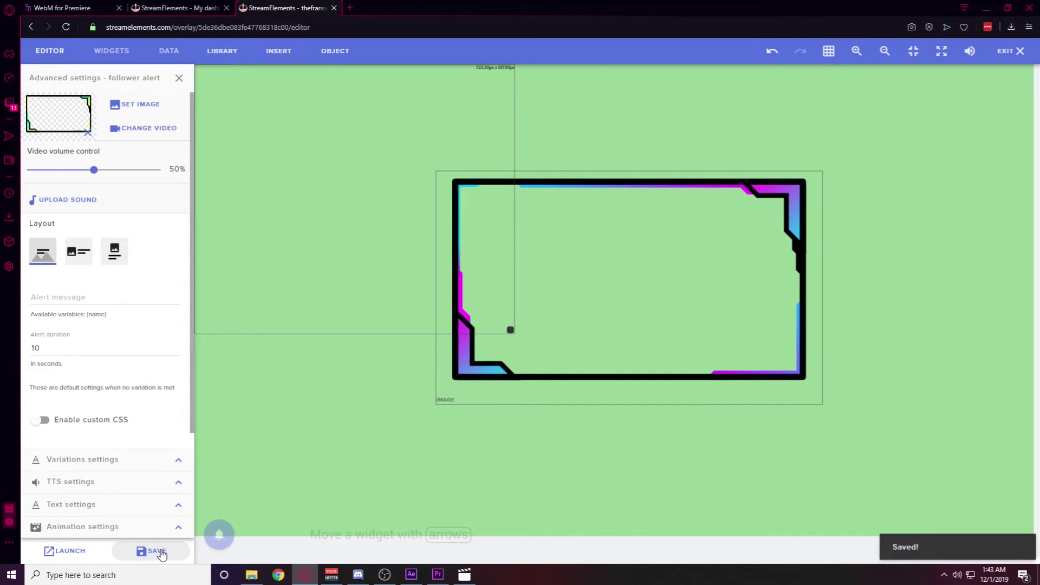
mouse_move(219, 535)
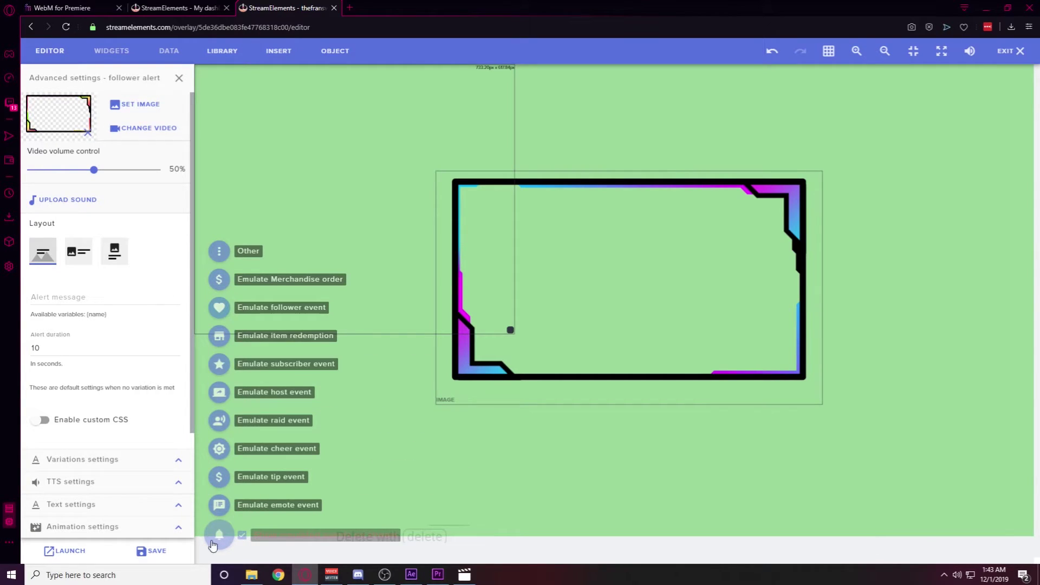
- Align and enlarge the AlertBox over the static frame image, then emulate a follower event
left_click(223, 310)
left_click_drag(508, 329, 586, 381)
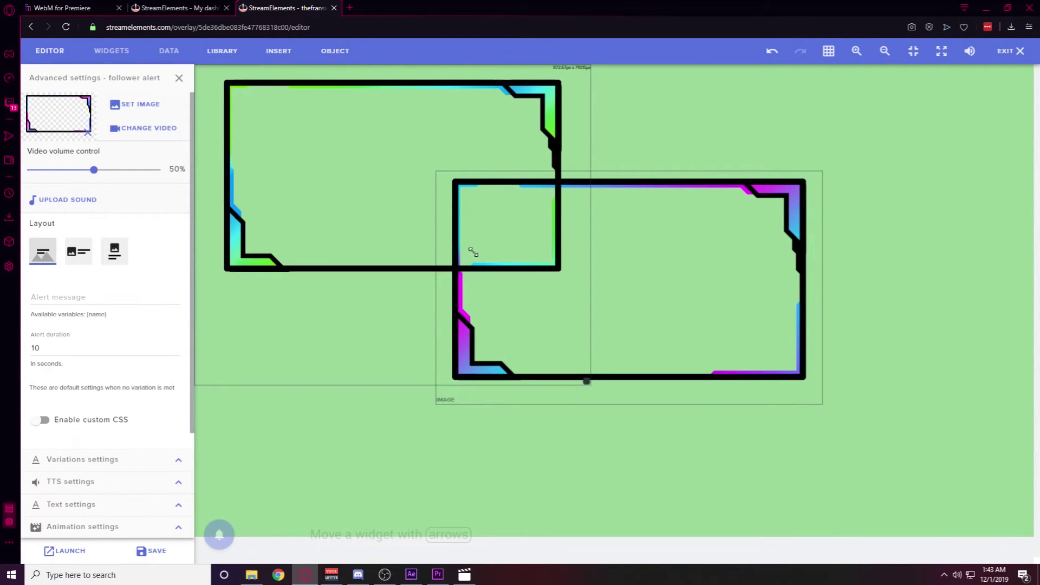
left_click_drag(480, 282, 599, 326)
left_click_drag(818, 488, 837, 498)
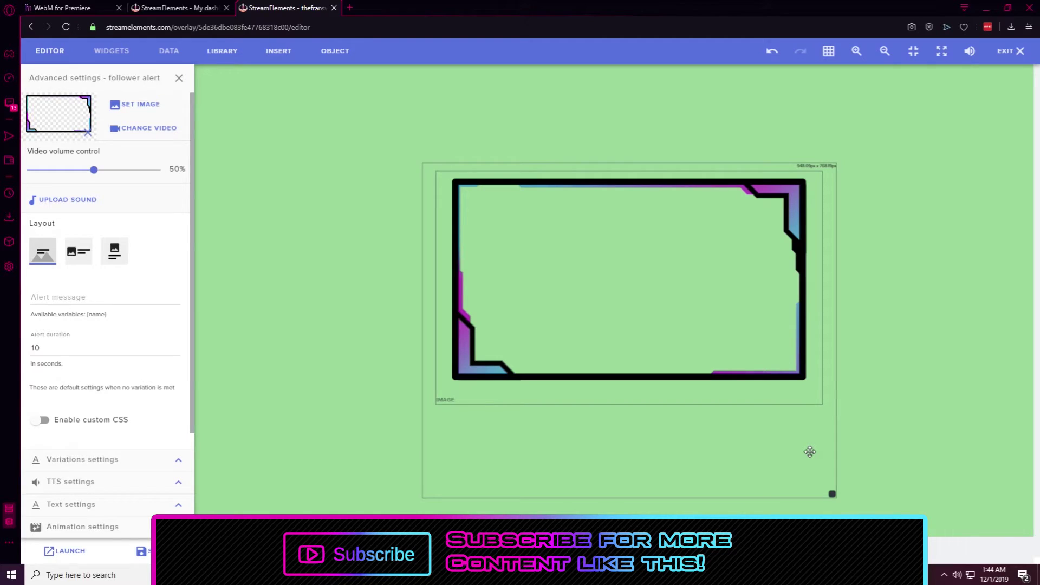
left_click_drag(833, 494, 835, 494)
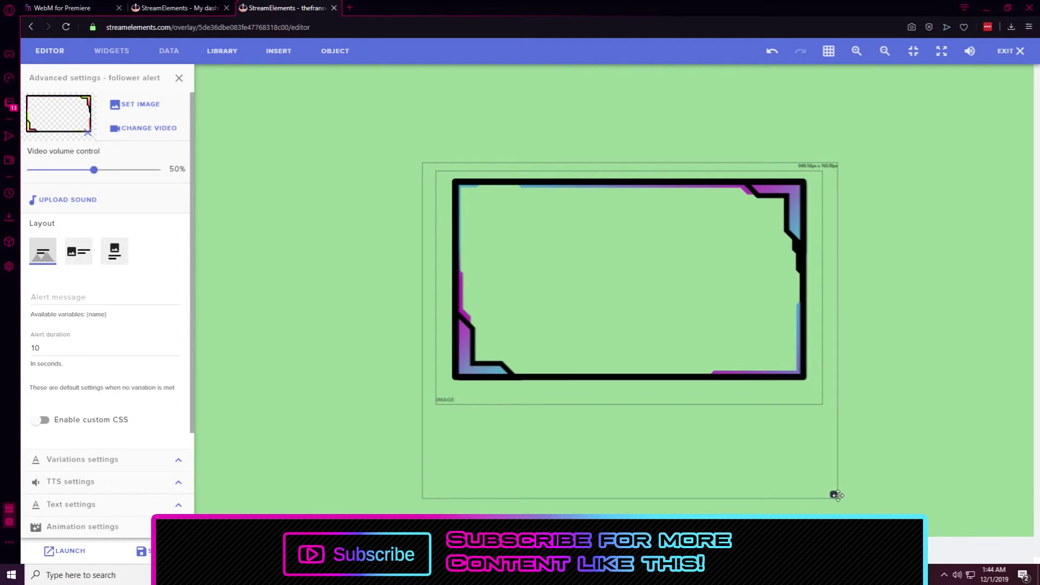
mouse_move(220, 534)
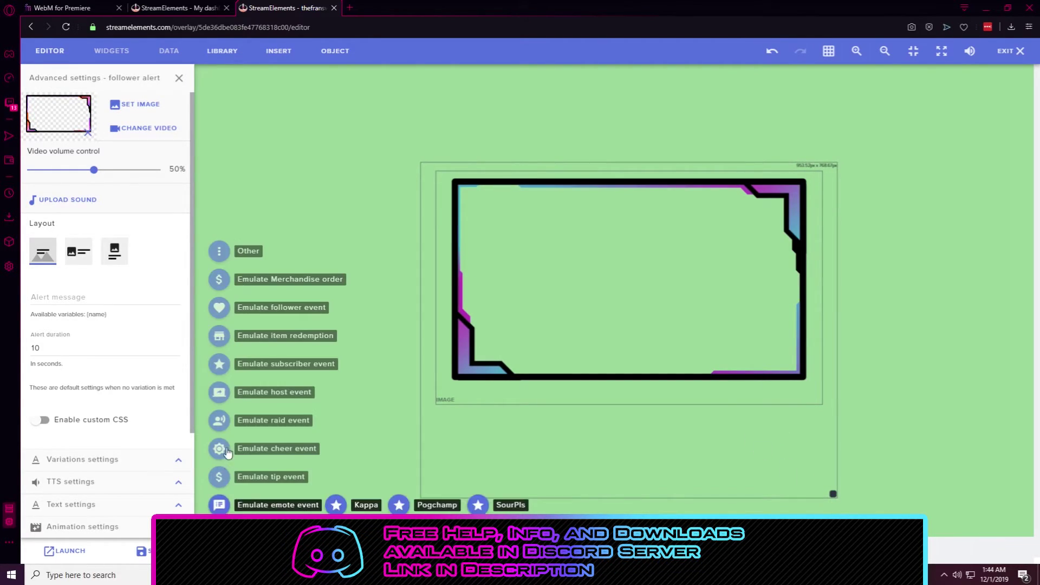
left_click(220, 309)
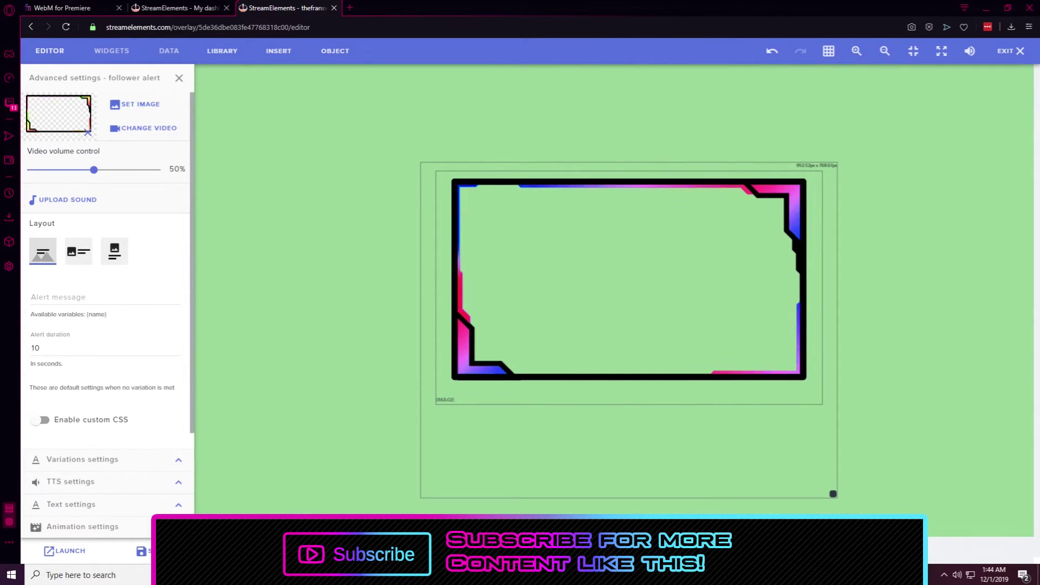
- Set the follower alert to Fade In and Fade Out, each lasting 1 second
left_click(82, 527)
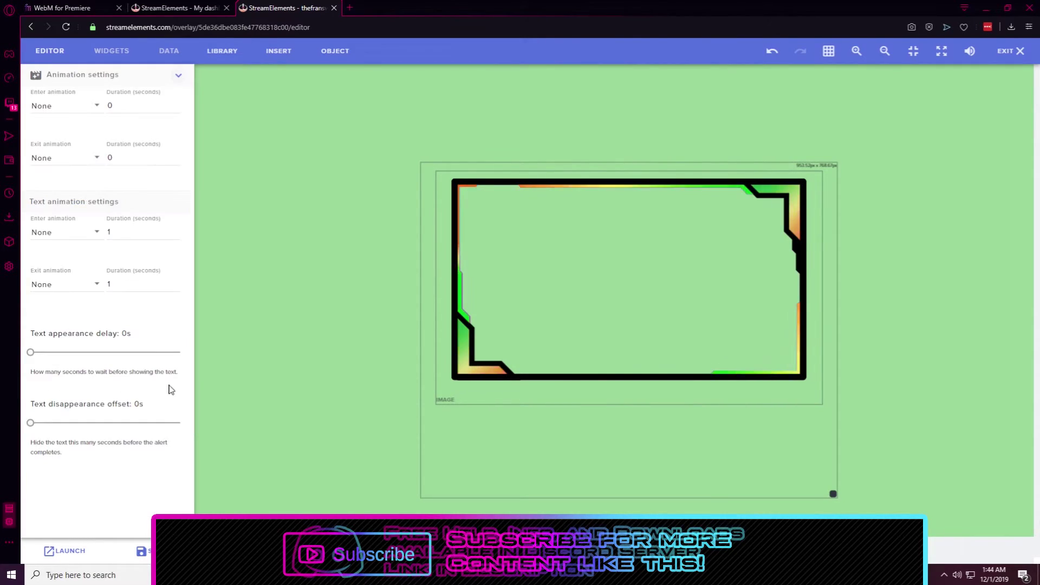
left_click(90, 108)
scroll(127, 116, "down", 3)
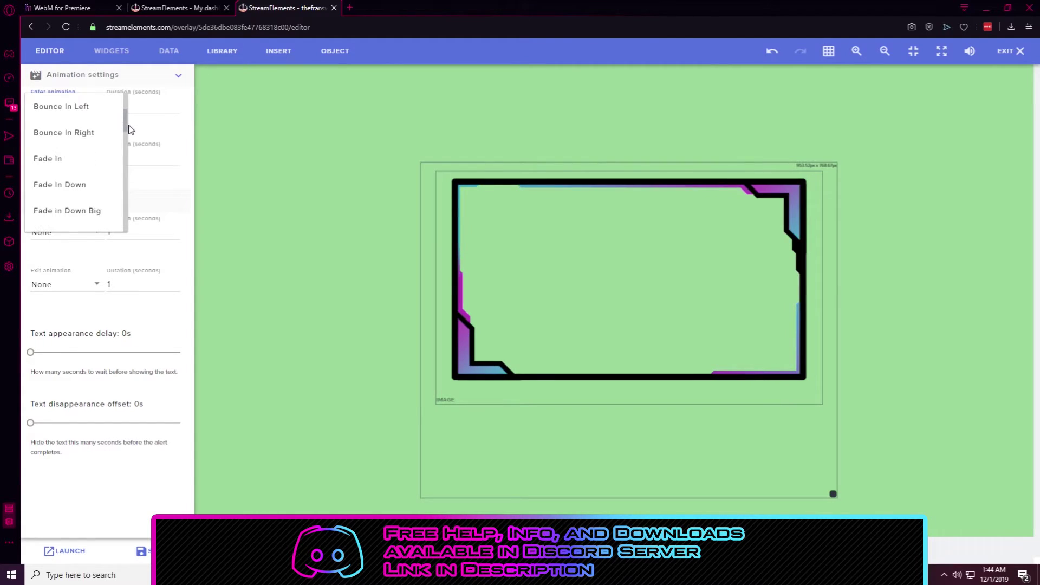
left_click(78, 109)
left_click(96, 161)
scroll(133, 168, "down", 1)
scroll(133, 172, "down", 1)
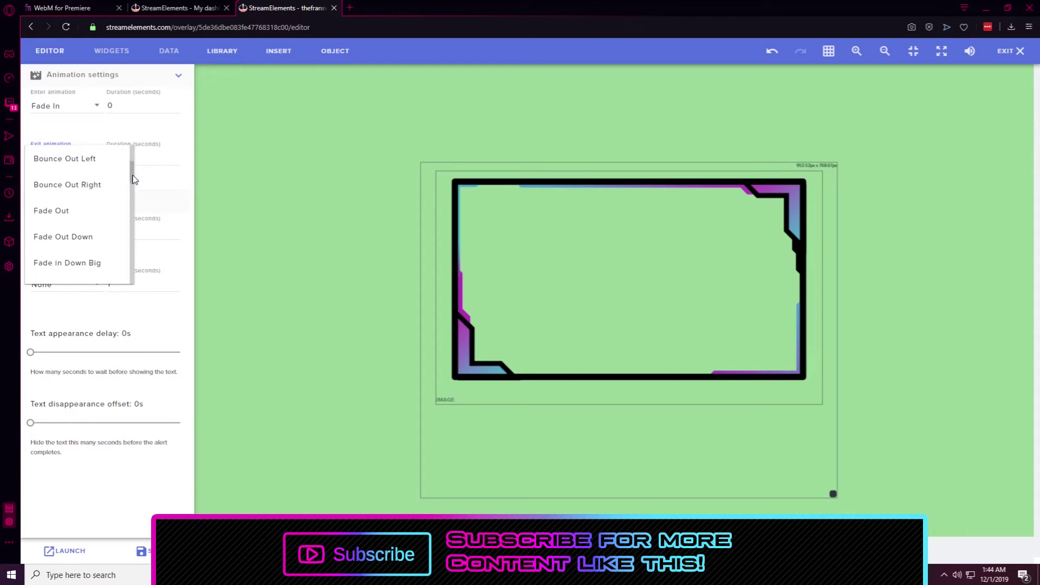
left_click(59, 211)
left_click(121, 107)
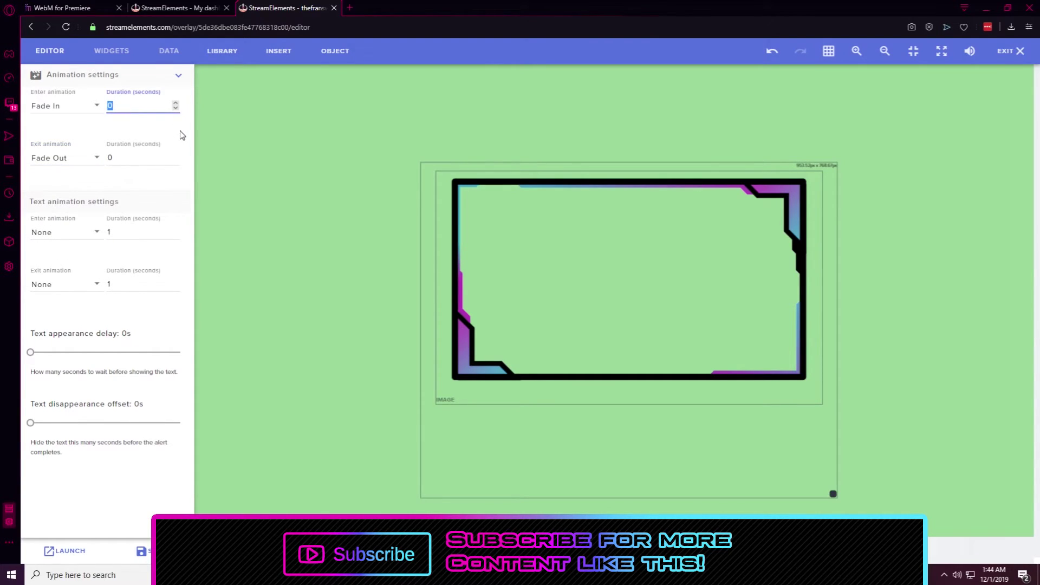
type("1")
left_click(125, 159)
type("1")
left_click(143, 357)
- Save the overlay and emulate a follower event to test the alert
left_click(157, 553)
mouse_move(219, 534)
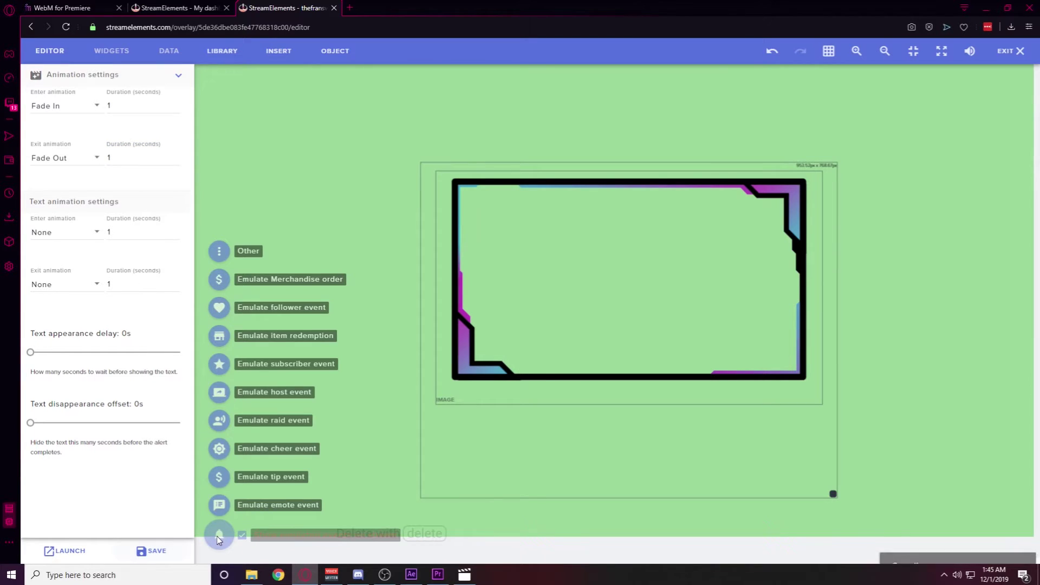
left_click(220, 308)
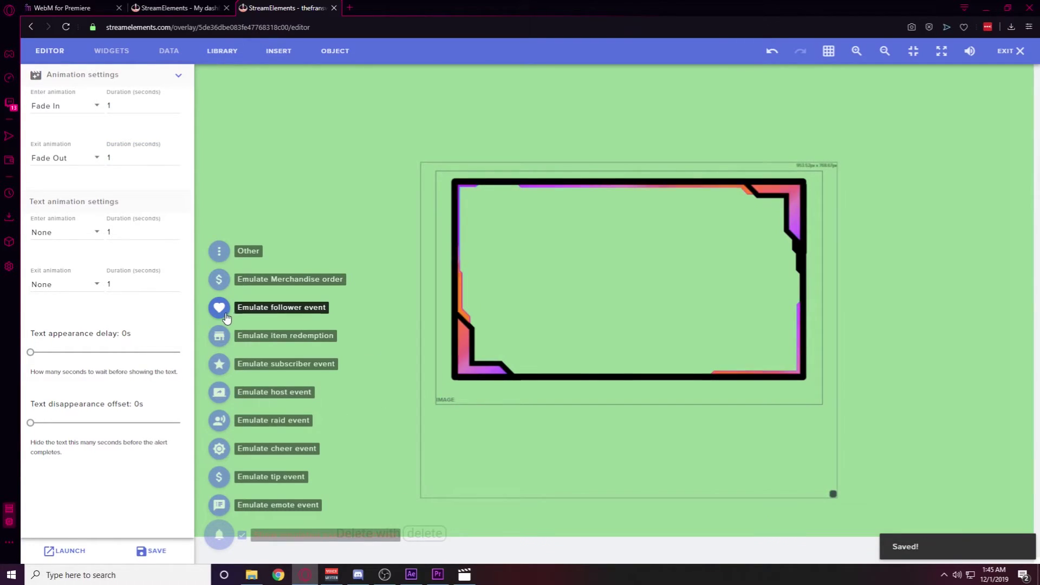
left_click(261, 255)
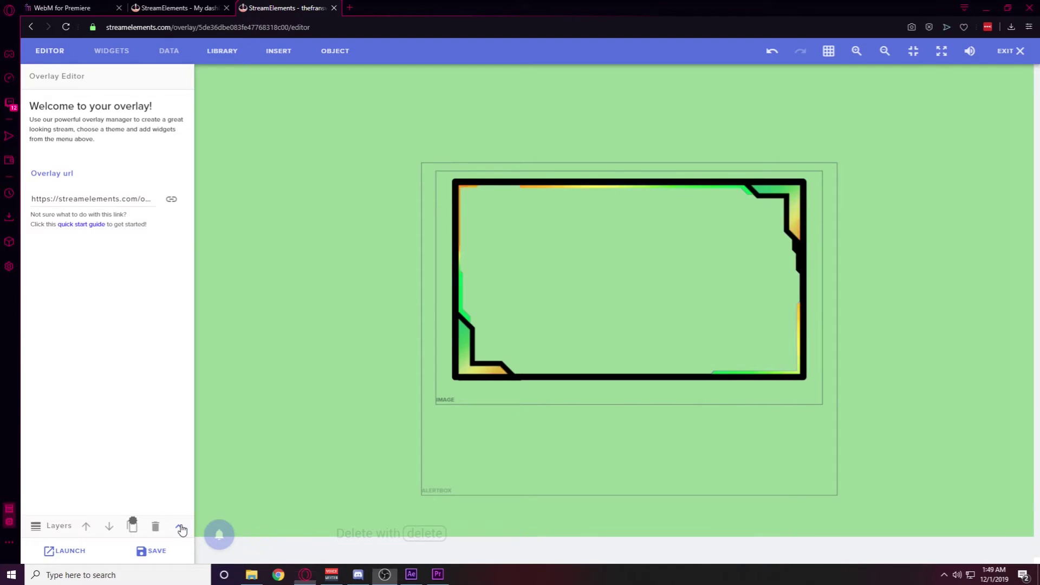
- In AlertBox 2, turn off the 1, 100, 1000, 5000 and 10000-bit cheer variations
left_click(181, 530)
left_click(98, 346)
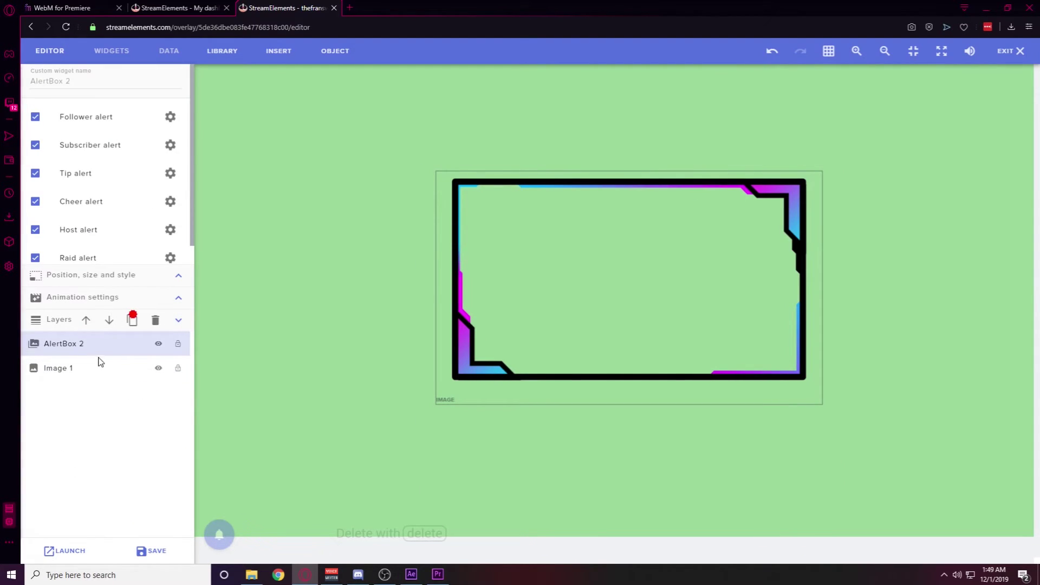
left_click(170, 145)
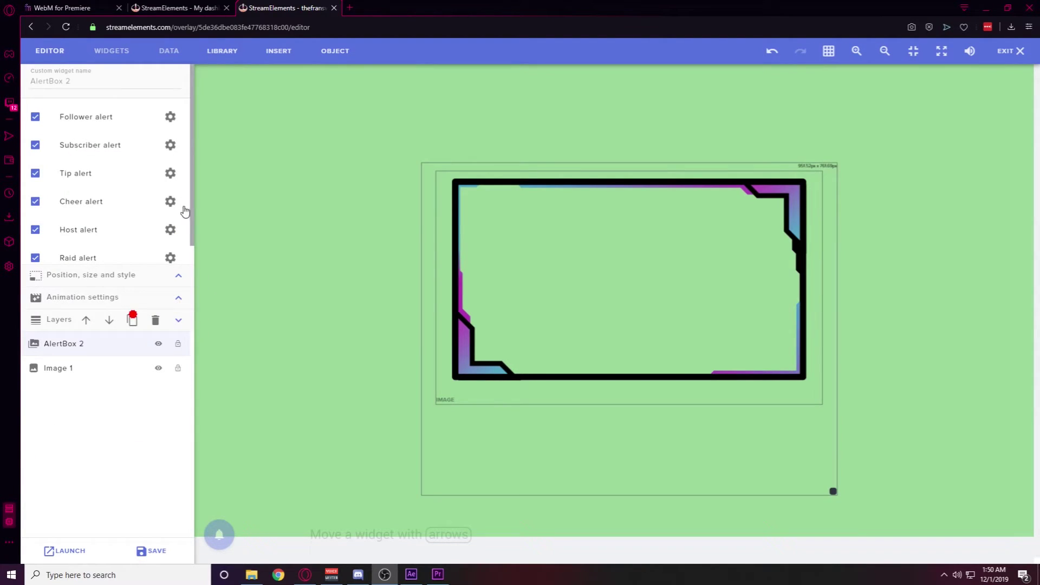
left_click(171, 204)
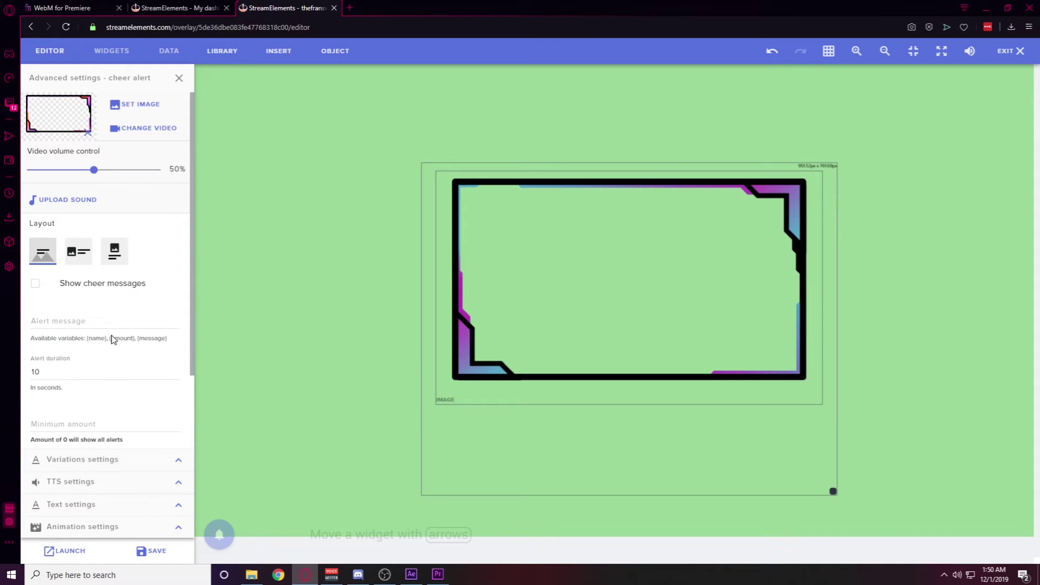
left_click(179, 460)
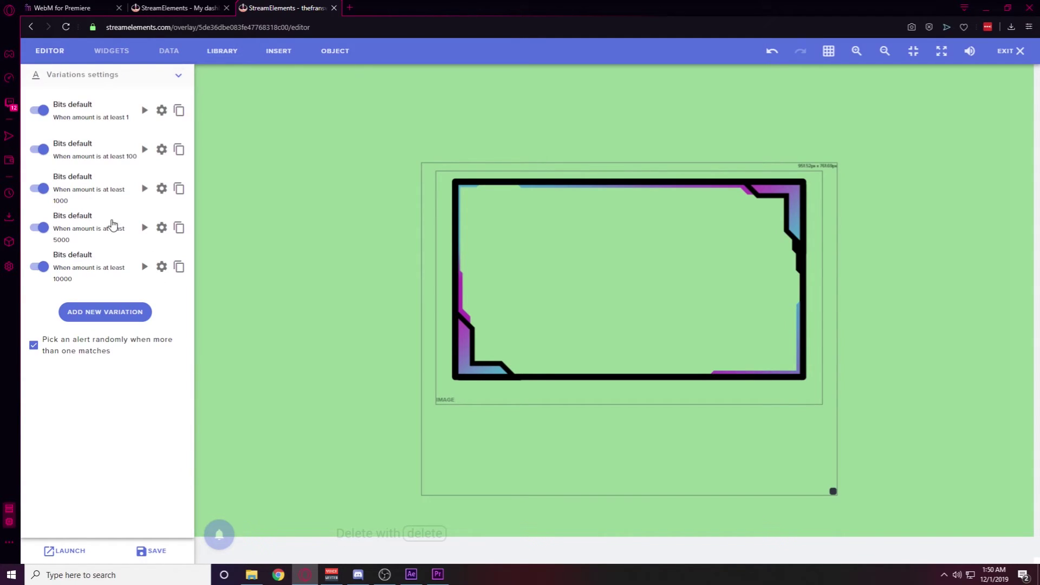
left_click(39, 110)
left_click(39, 149)
left_click(39, 188)
left_click(40, 227)
left_click(35, 265)
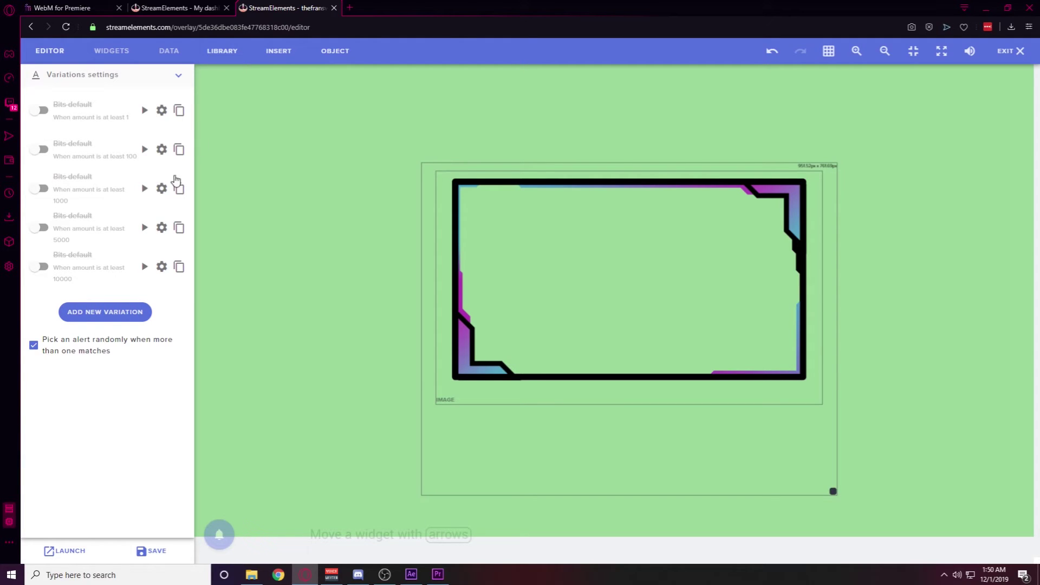
- Turn off the Subscriber default, Subscriber gift and Community gifts variations, save, and bring up the launch link
left_click(163, 554)
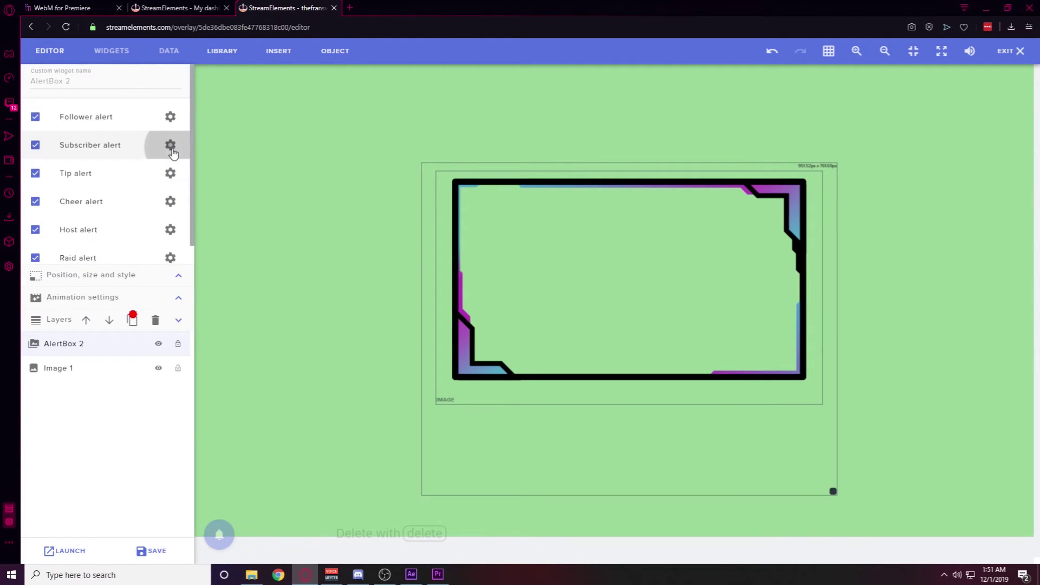
left_click(167, 144)
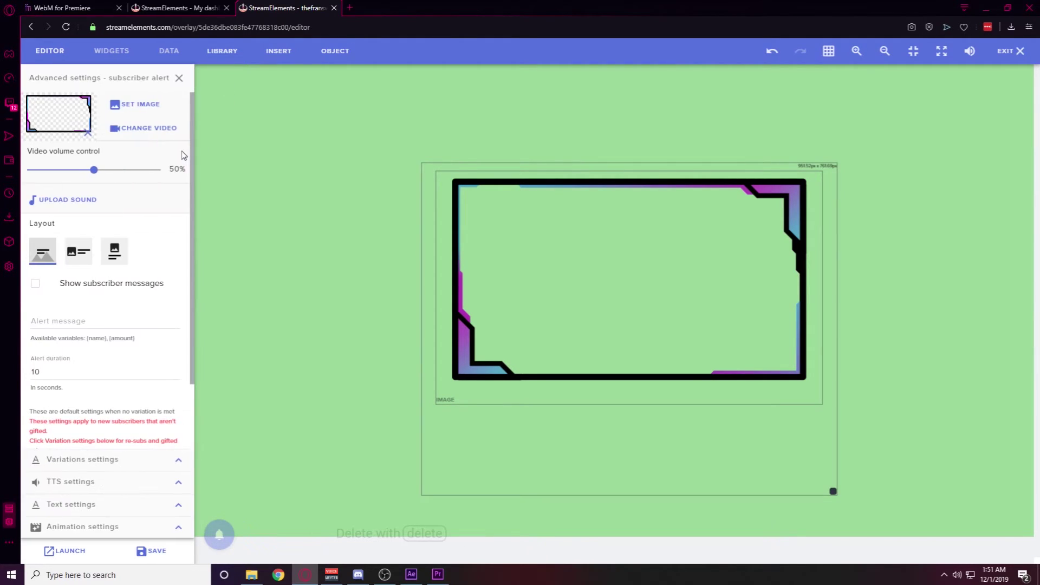
left_click(178, 462)
left_click(41, 110)
left_click(39, 149)
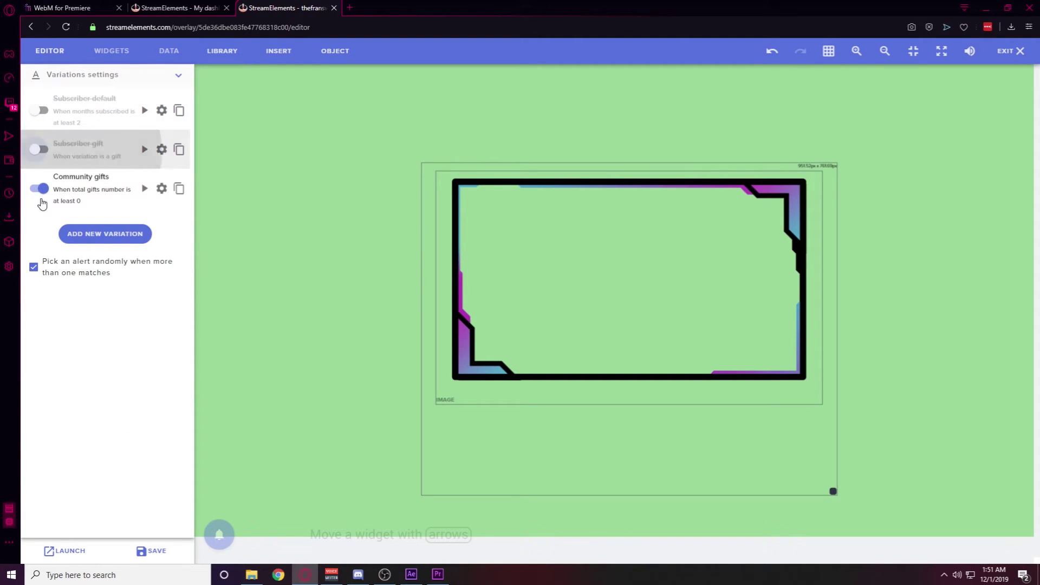
left_click(39, 189)
left_click(157, 551)
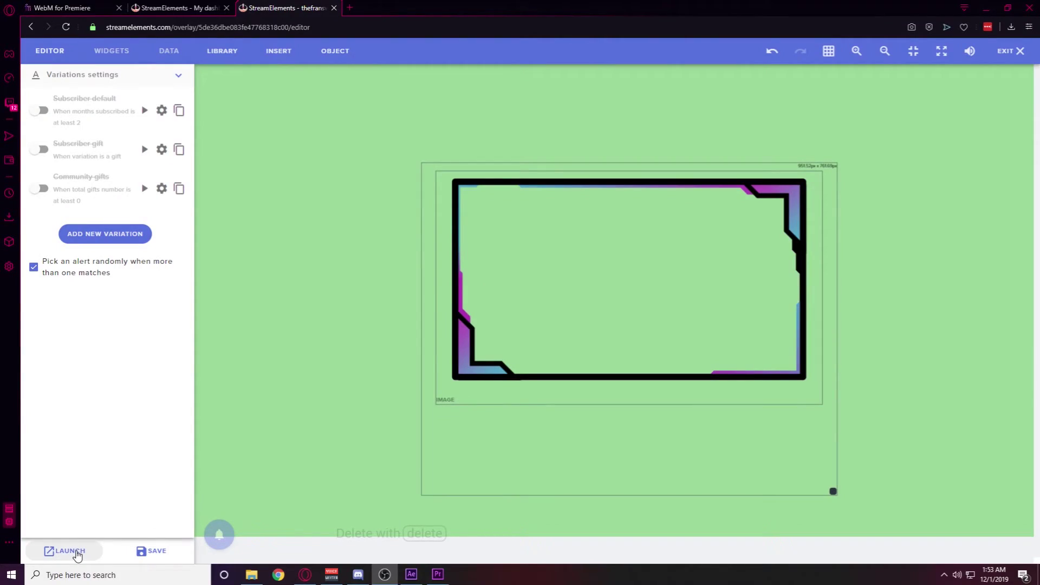
left_click(77, 553)
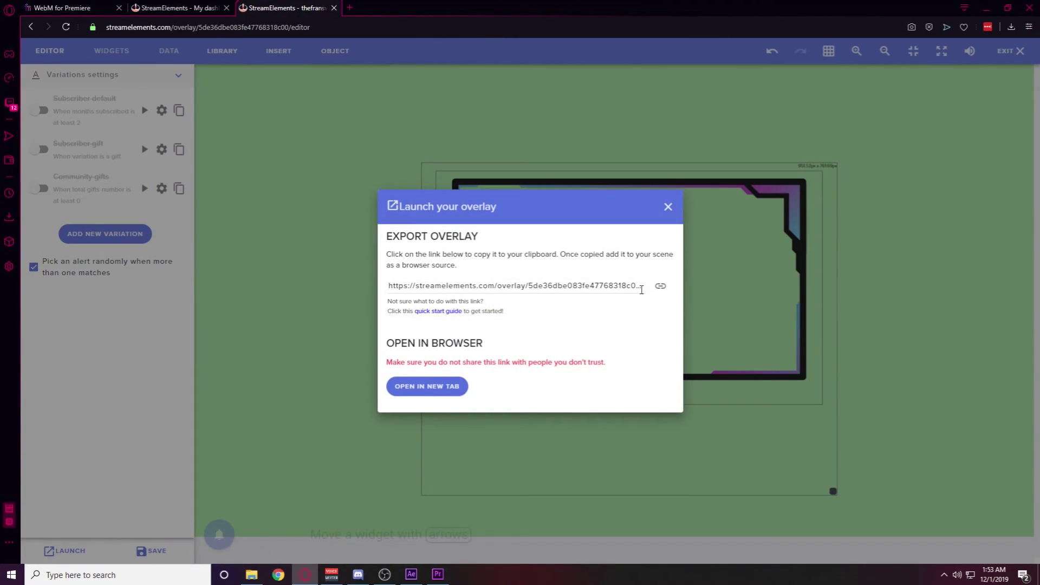
- Copy the overlay link and add it to OBS as a new browser source's URL
left_click(658, 286)
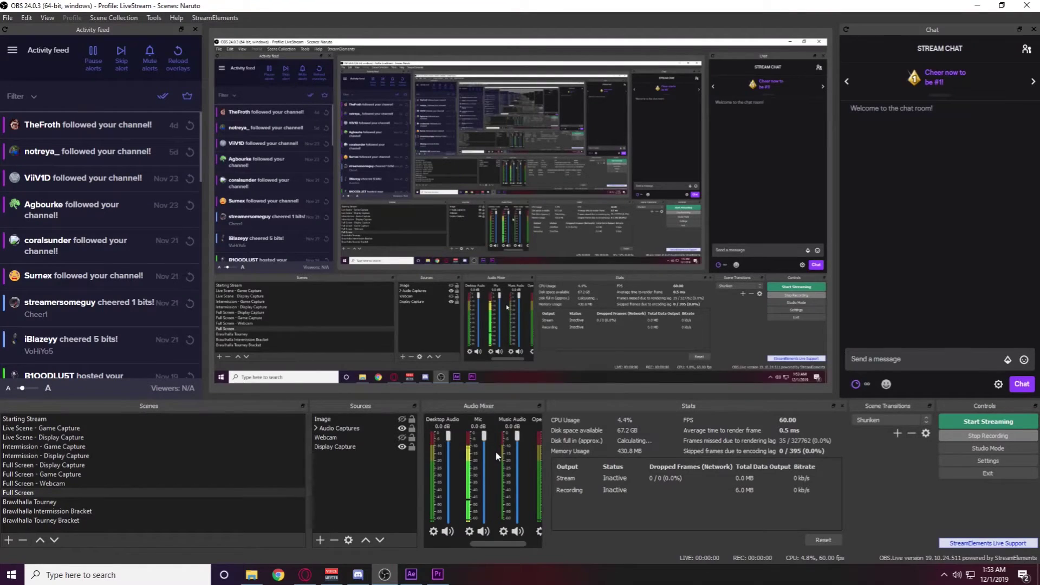
left_click(320, 541)
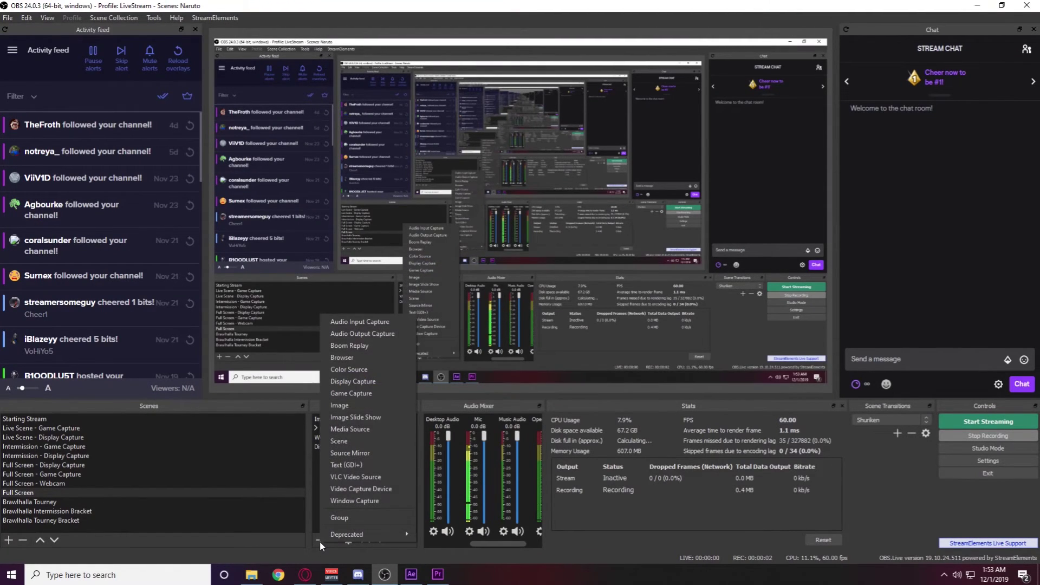
left_click(347, 360)
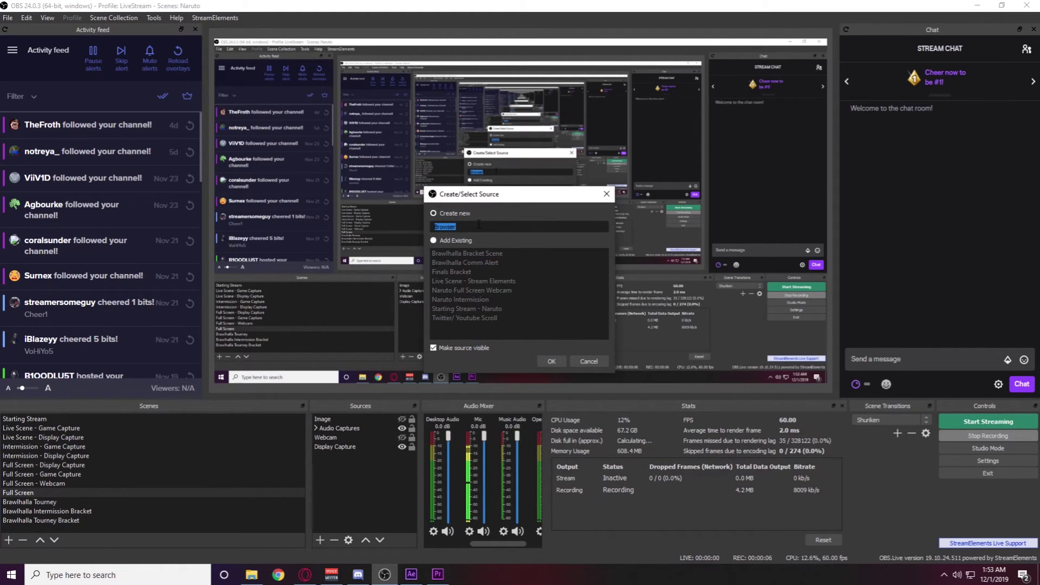
key("Return")
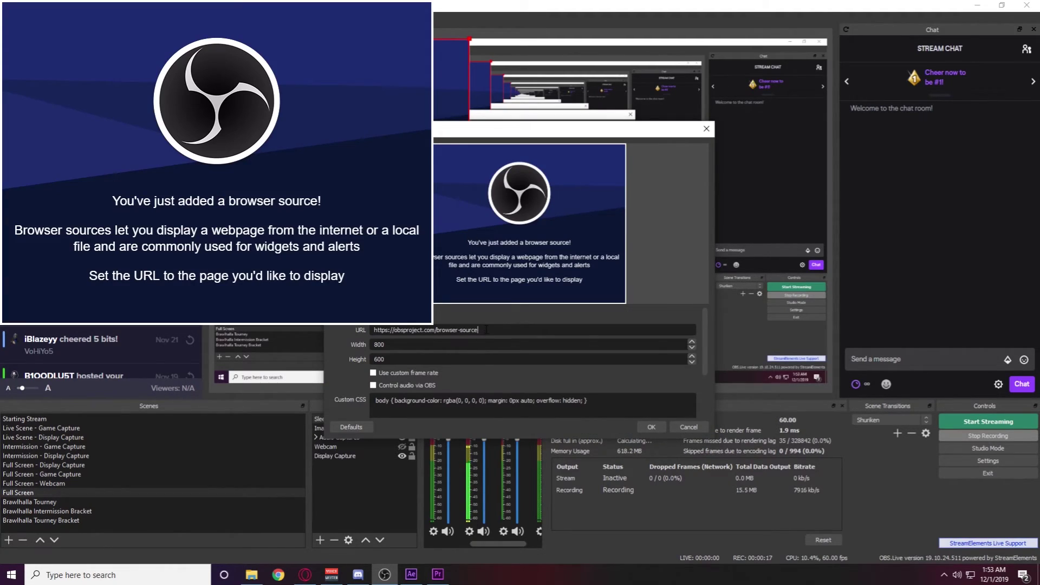
left_click_drag(486, 330, 311, 343)
key("ctrl+v")
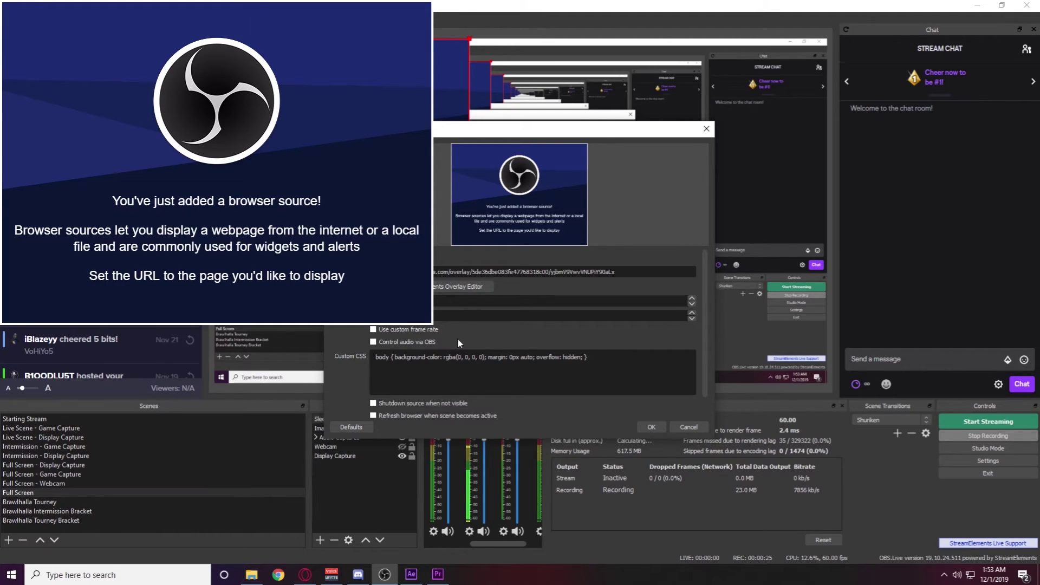
scroll(453, 379, "down", 1)
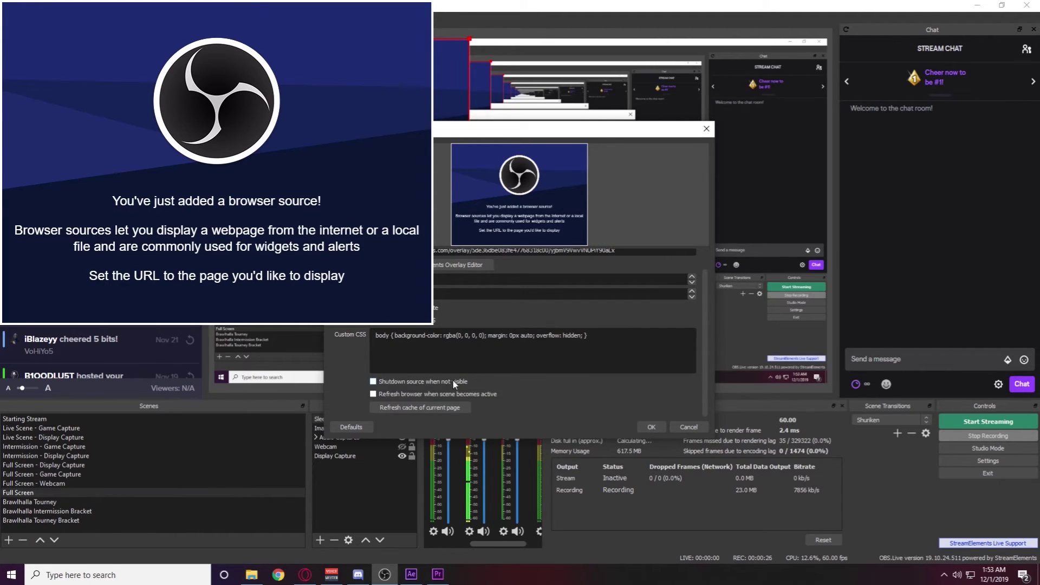
left_click(653, 427)
- Move the frame overlay toward the lower right, then close the overlay launch dialog
left_click_drag(440, 310, 530, 335)
left_click_drag(245, 243, 626, 275)
key("alt+Tab")
left_click(668, 207)
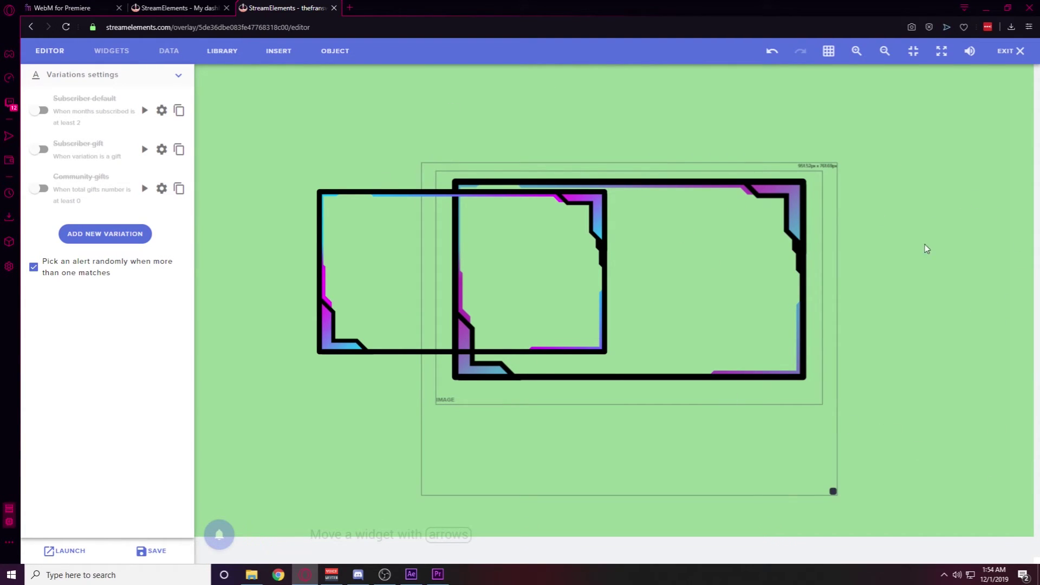
- Drag the Sleek Webcam frame to the lower right, then shrink and reposition the webcam feed inside it
left_click(385, 574)
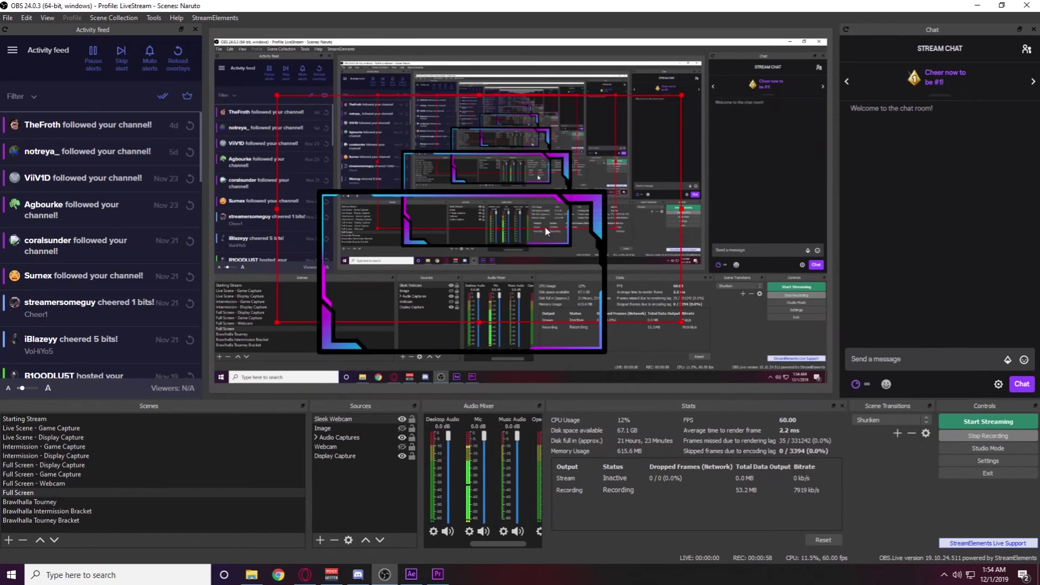
left_click(366, 419)
left_click_drag(450, 222, 698, 259)
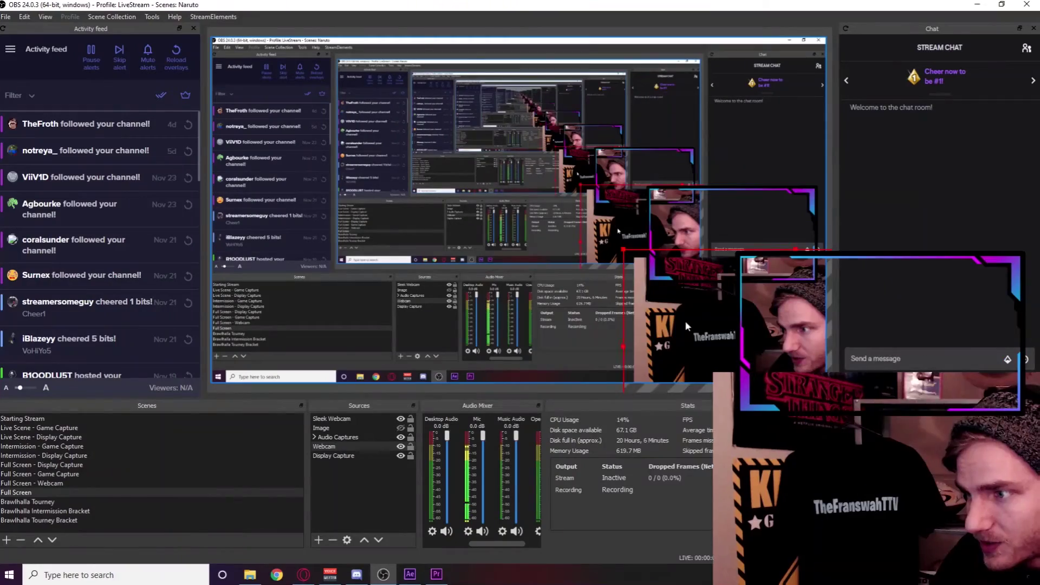
left_click_drag(546, 162, 652, 203)
left_click_drag(622, 169, 709, 329)
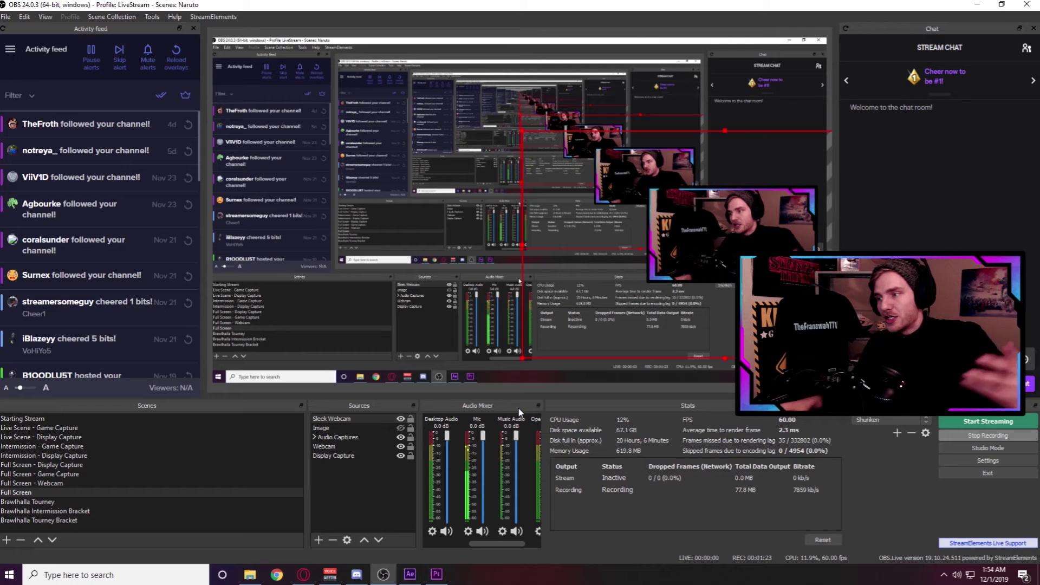